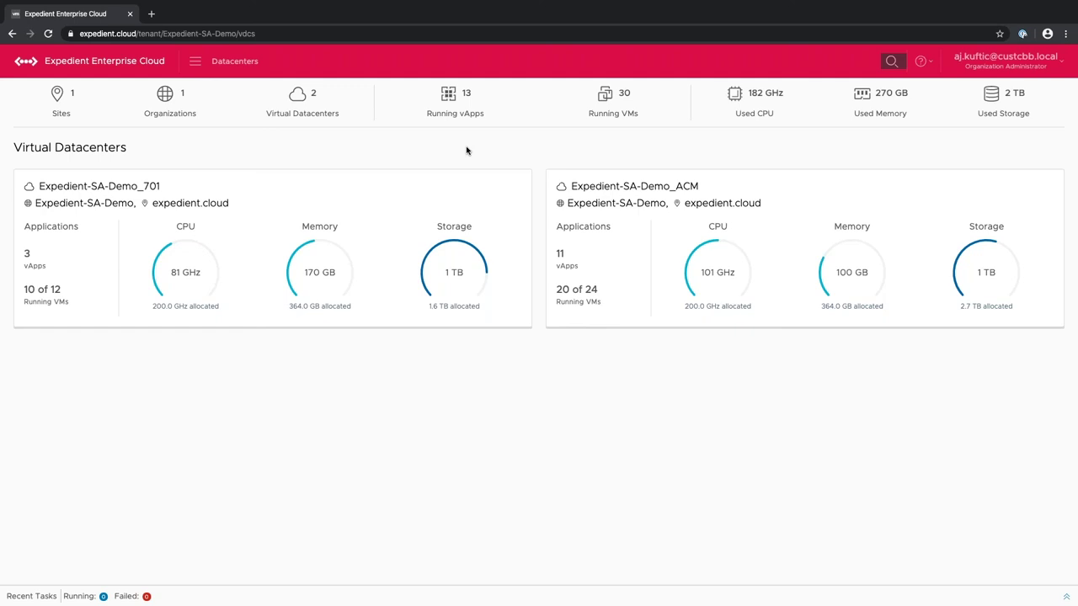
Open the details of the Expedient-SA-Demo_ACM-to-701 datacenter group to view its network topology.
left_click(196, 62)
left_click(205, 106)
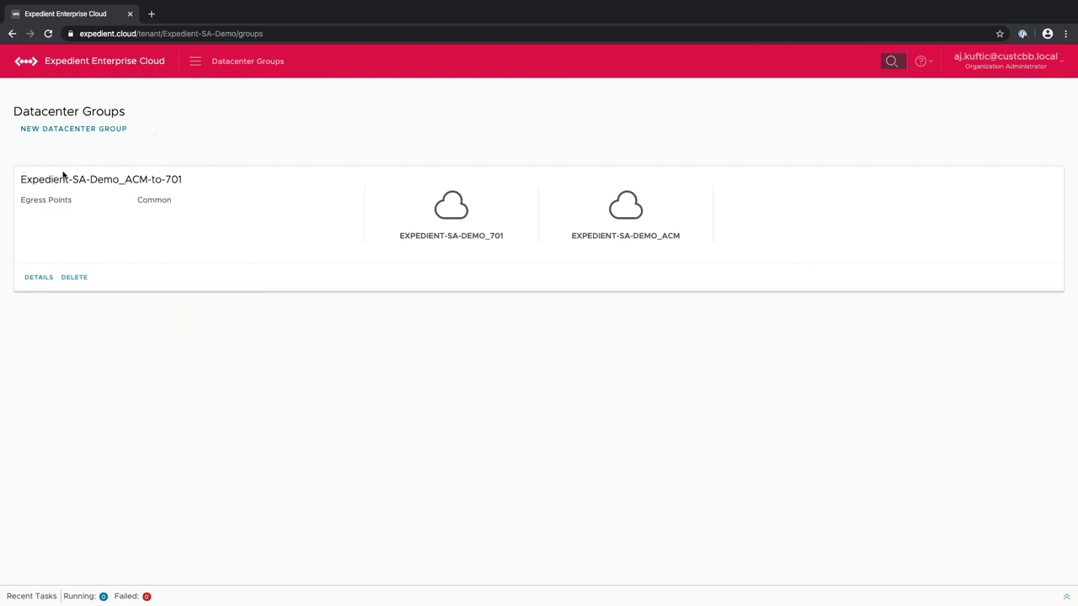
left_click(33, 278)
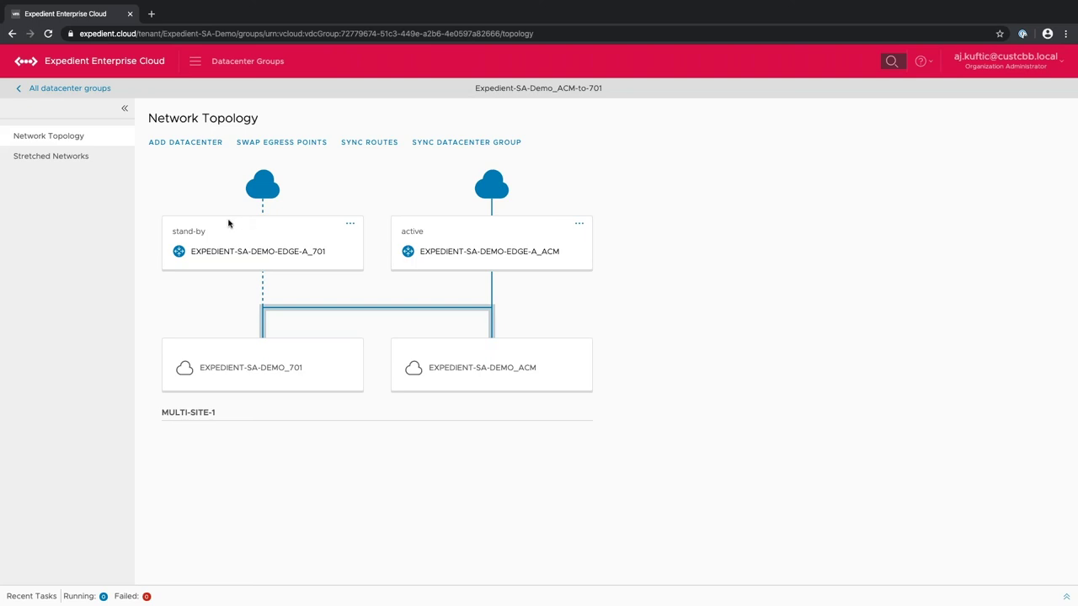
Open Zerto Self Service to view the list of virtual protection groups.
left_click(194, 67)
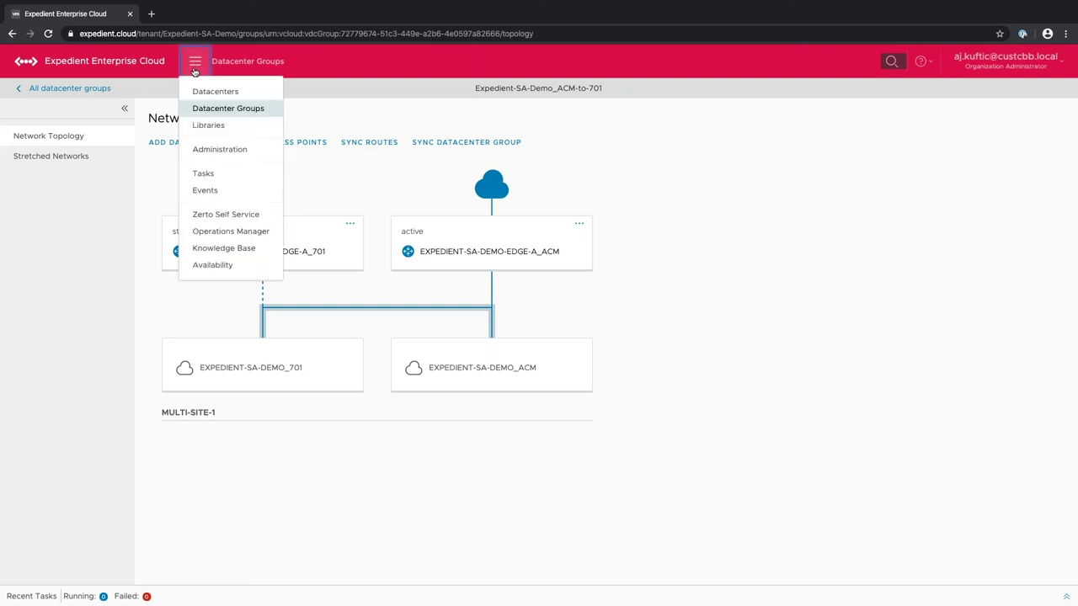
left_click(209, 214)
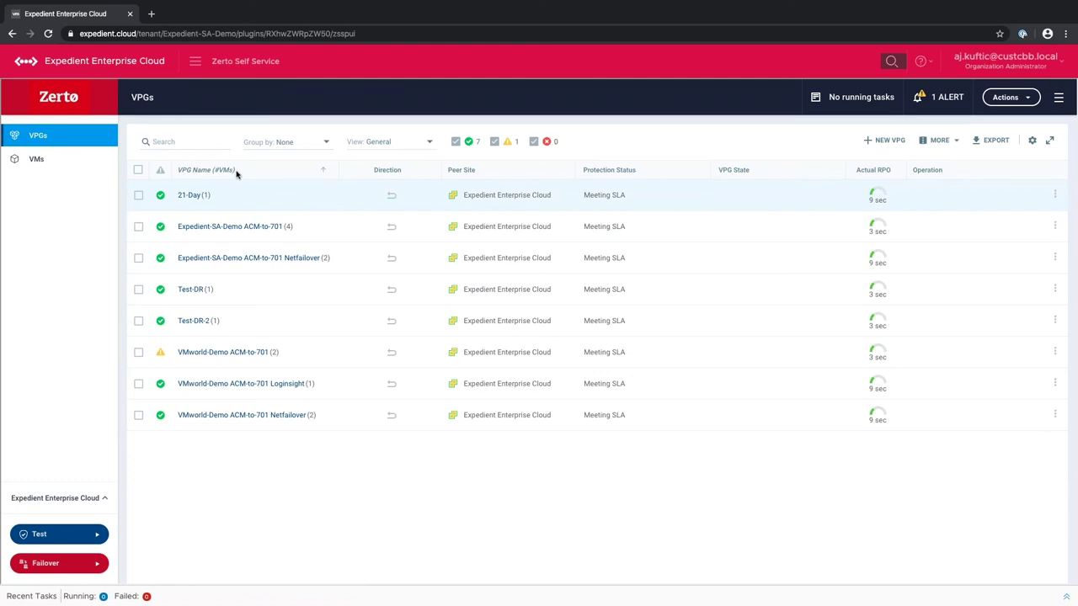
Open the Expedient-SA-Demo_ACM virtual datacenter and review its virtual machines and networks.
left_click(194, 63)
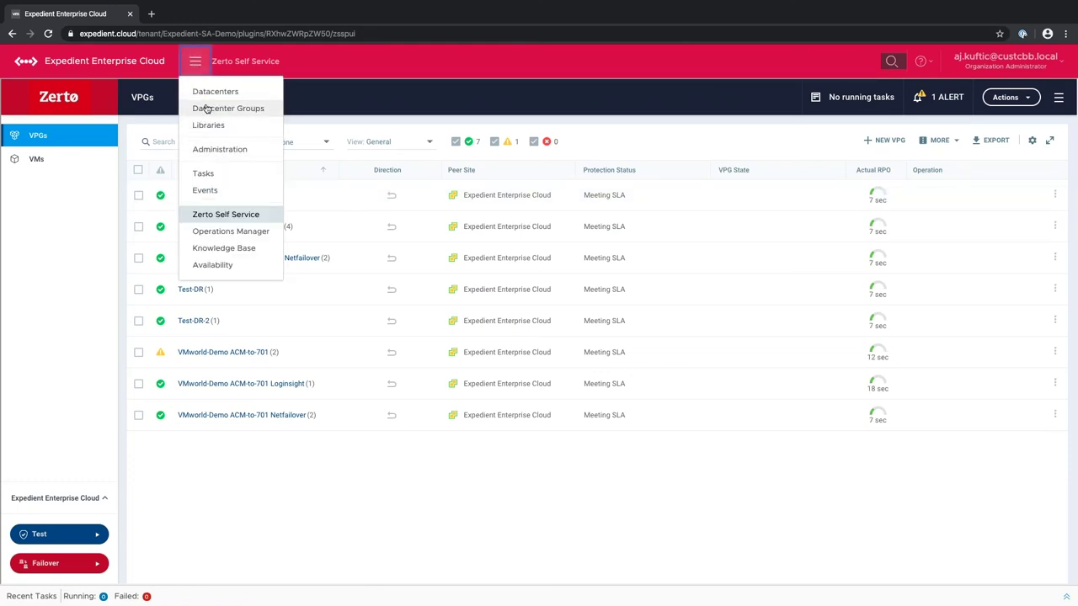
left_click(210, 93)
left_click(617, 215)
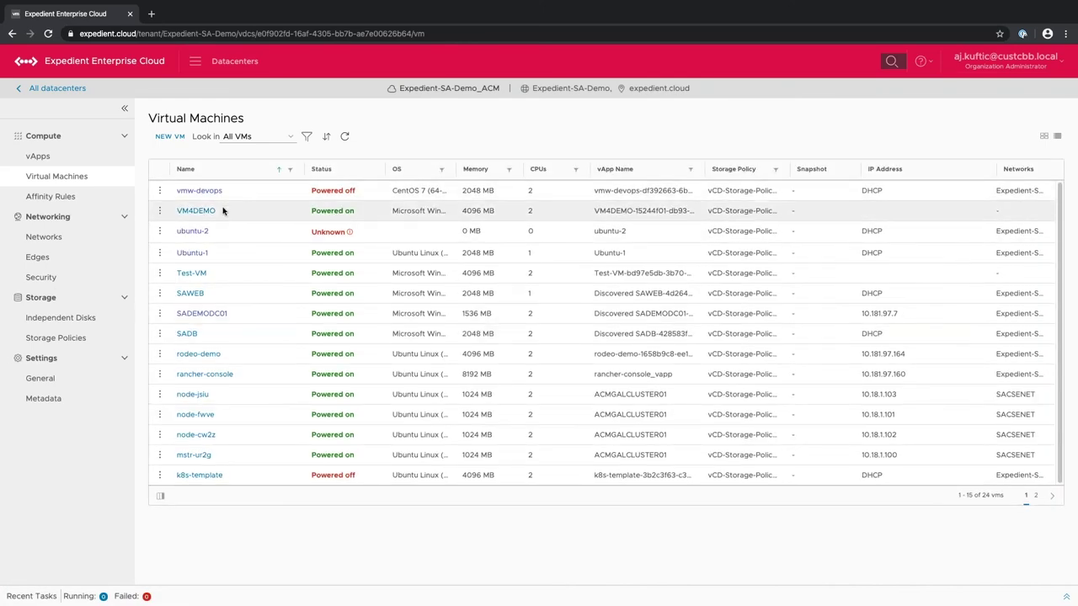
left_click(81, 234)
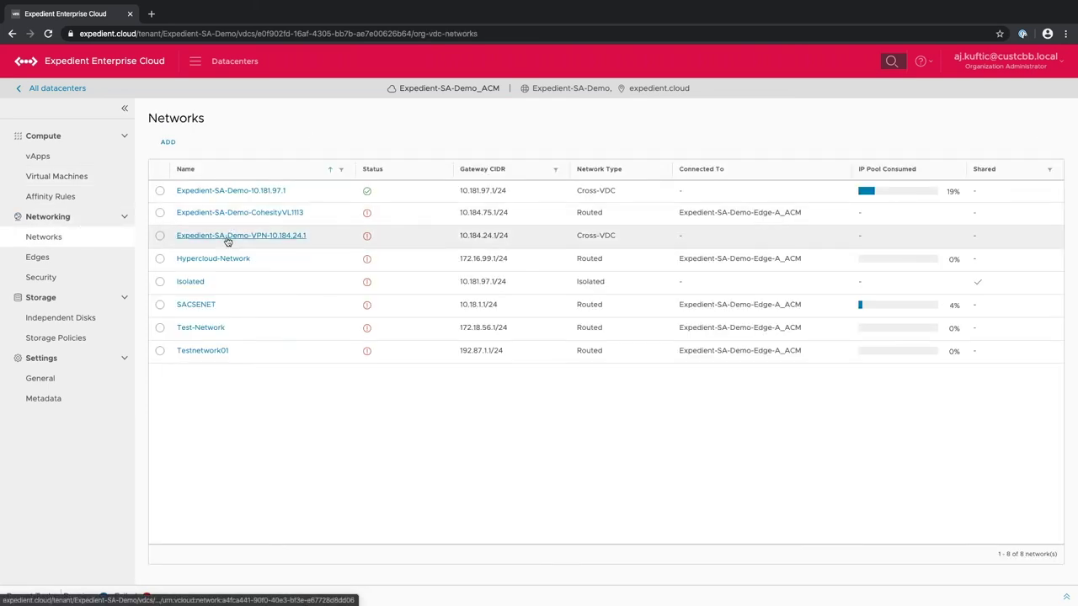
left_click(67, 177)
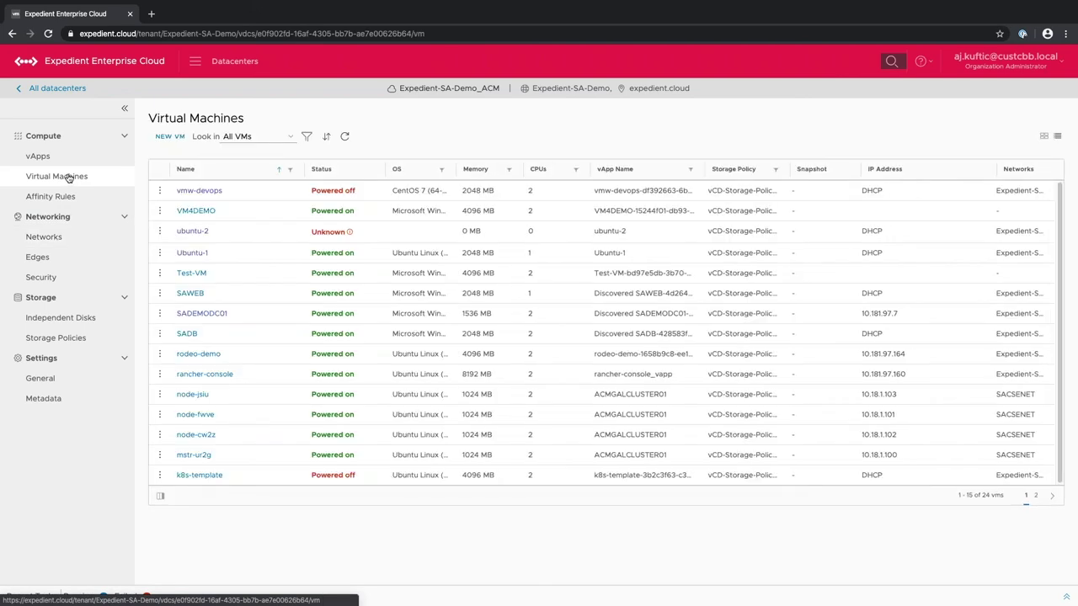
Return to Zerto Self Service and open the details of the Expedient-SA-Demo ACM-to-701 protection group.
left_click(194, 60)
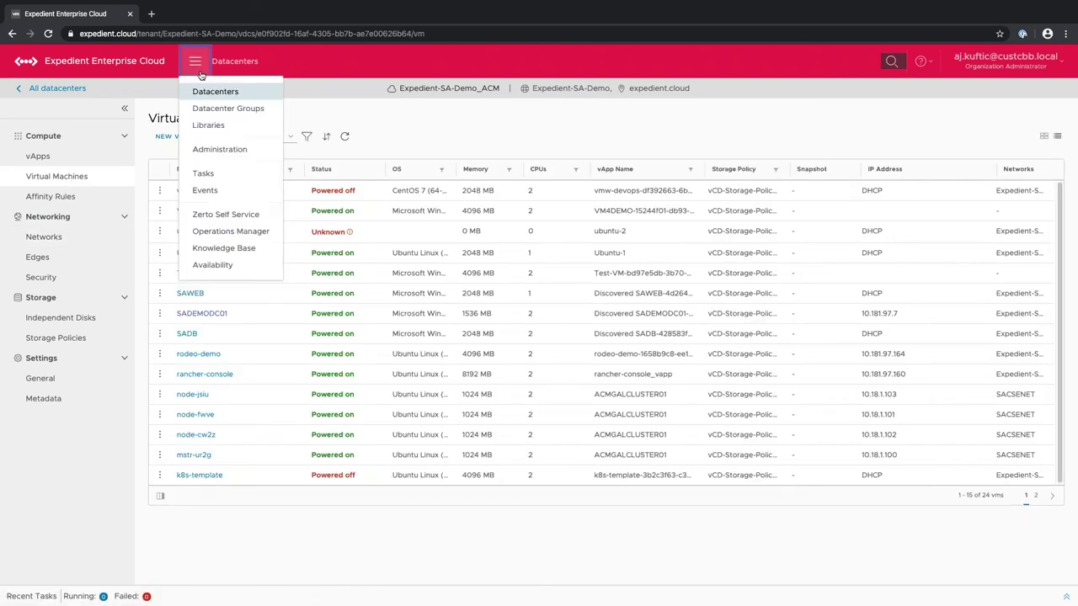
left_click(202, 216)
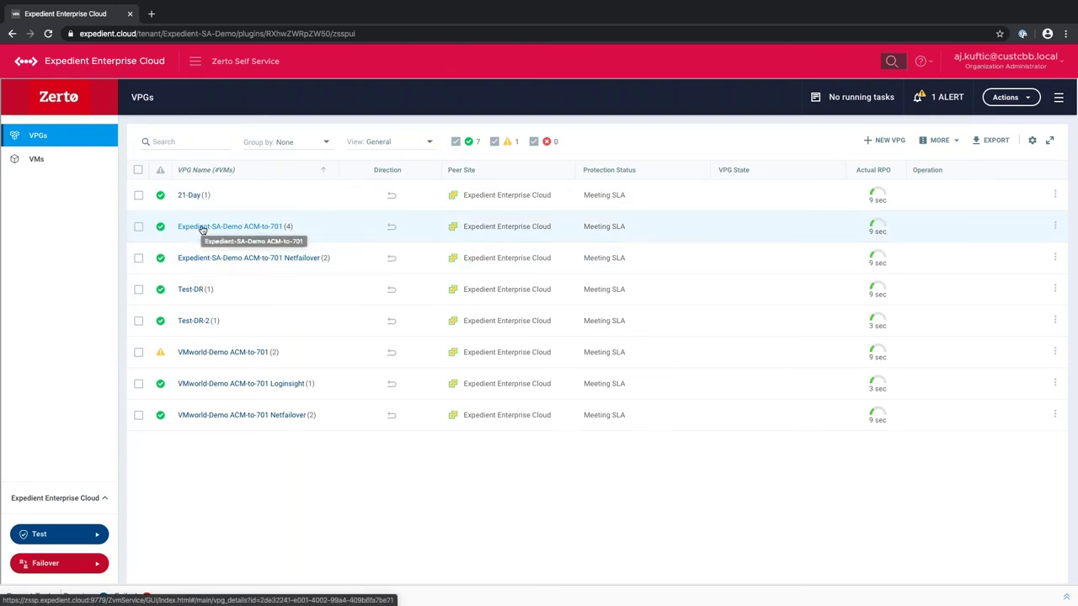
left_click(202, 227)
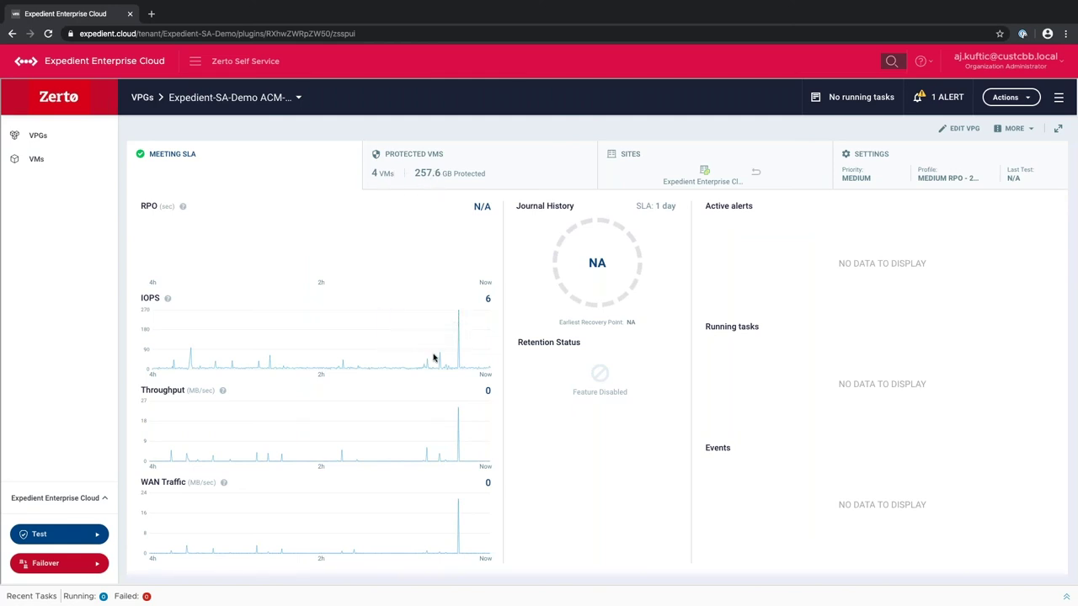
Start editing the protection group and review its priority choices and the selection of protected VMs.
left_click(954, 131)
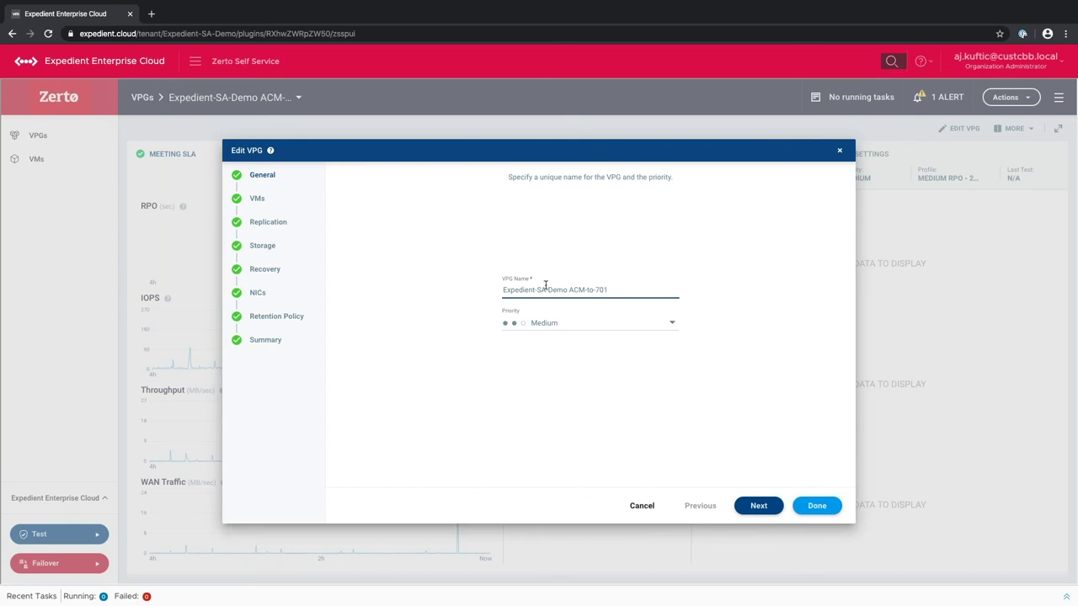
left_click(563, 328)
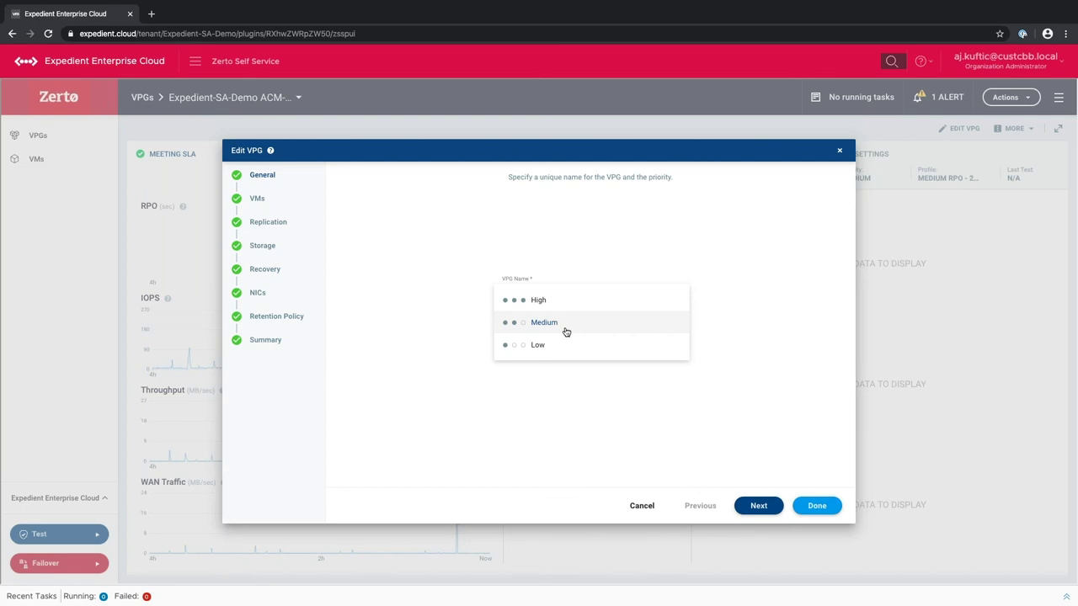
left_click(440, 435)
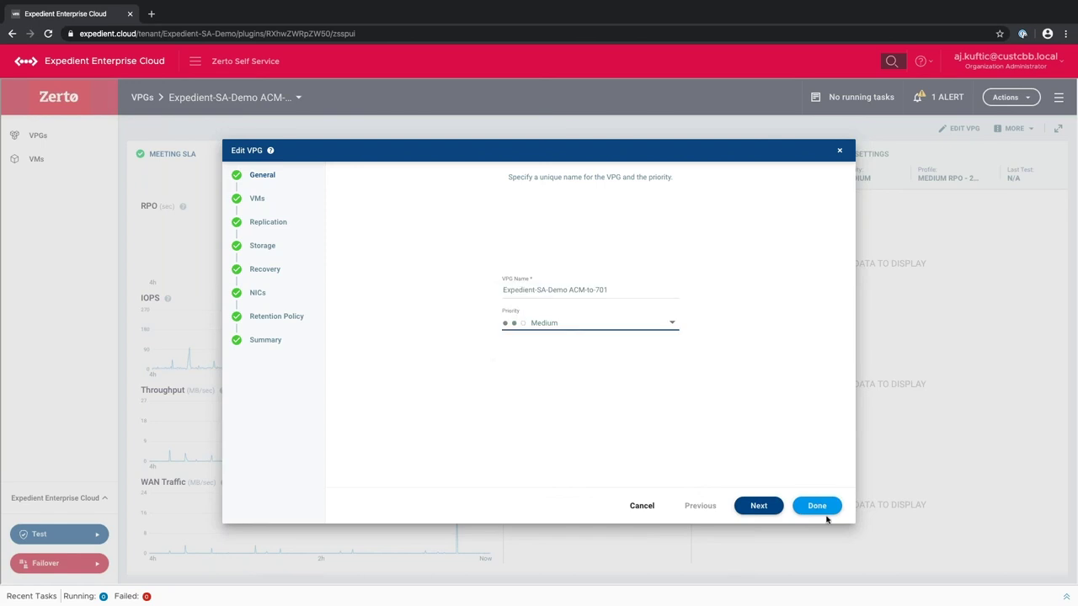
left_click(757, 505)
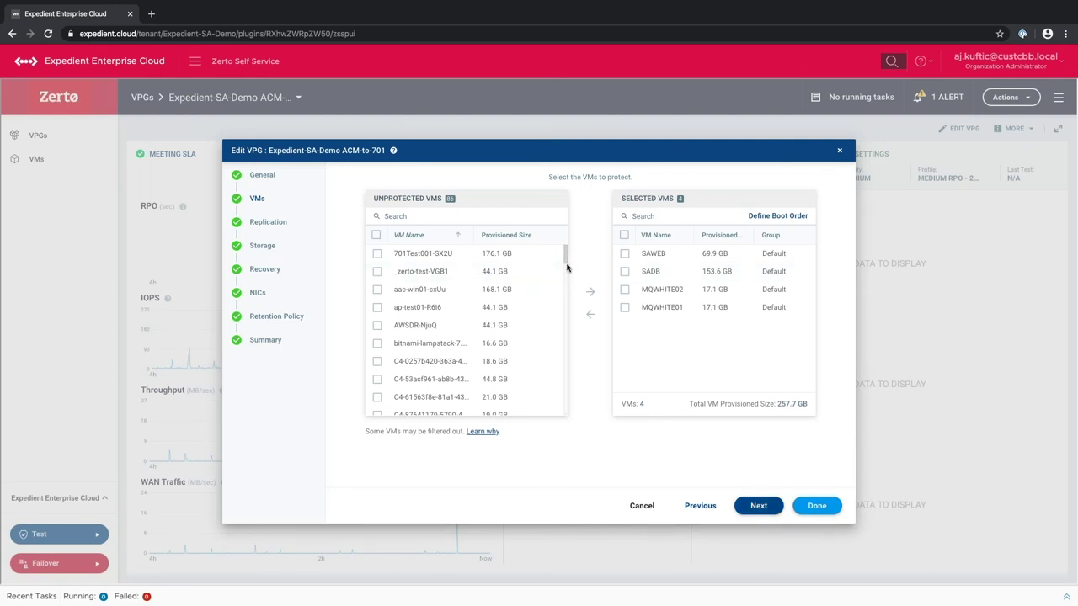
left_click_drag(568, 282, 569, 244)
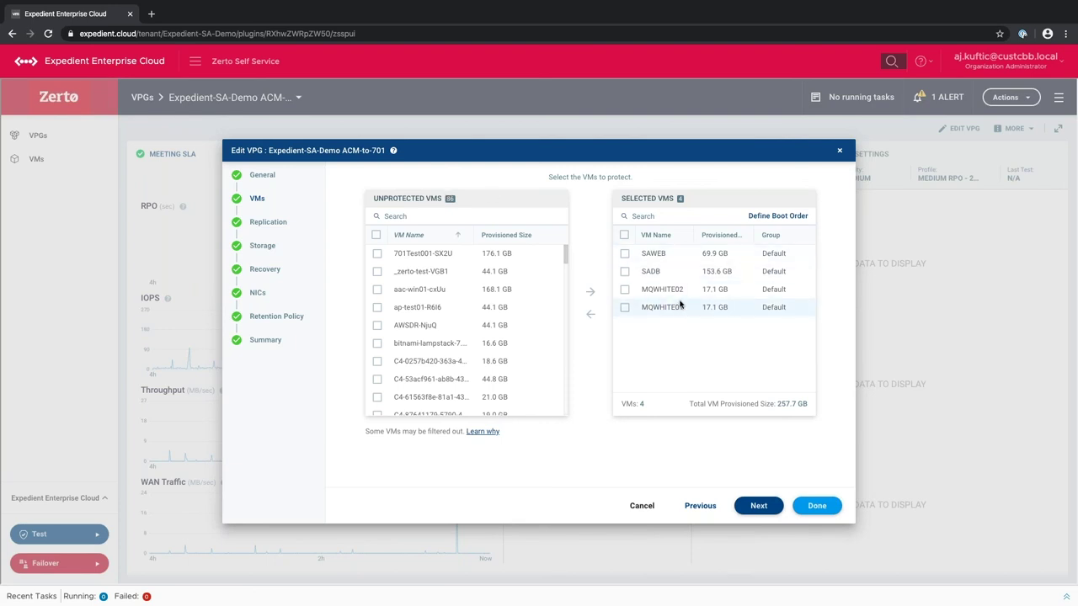
Try a boot order with SADB in a new group before Default and SAWEB in another new group after it, discarding the changes.
left_click(777, 217)
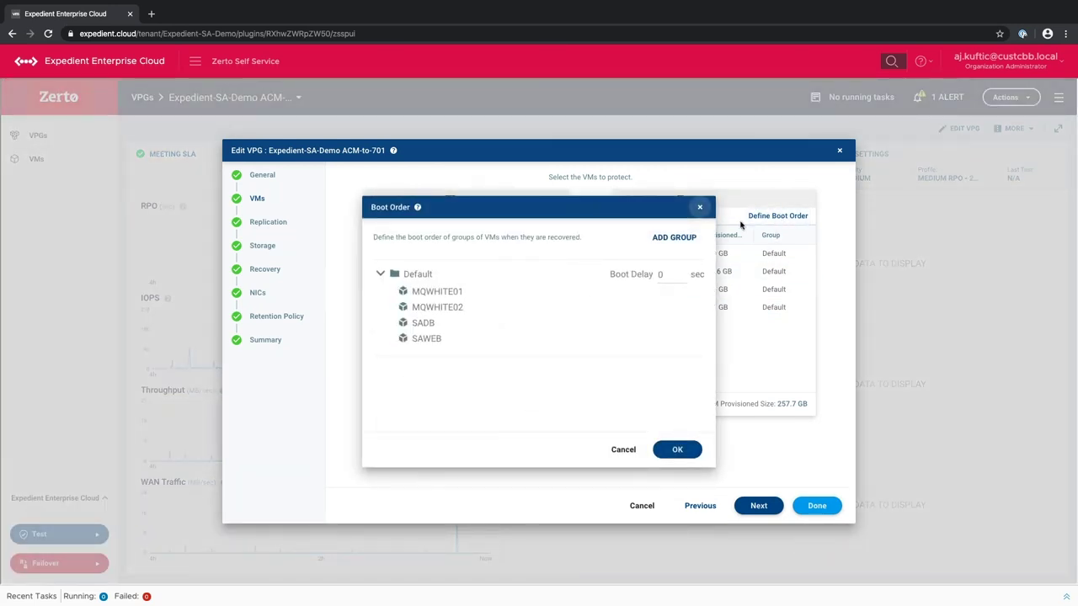
left_click(670, 238)
left_click_drag(435, 322, 431, 264)
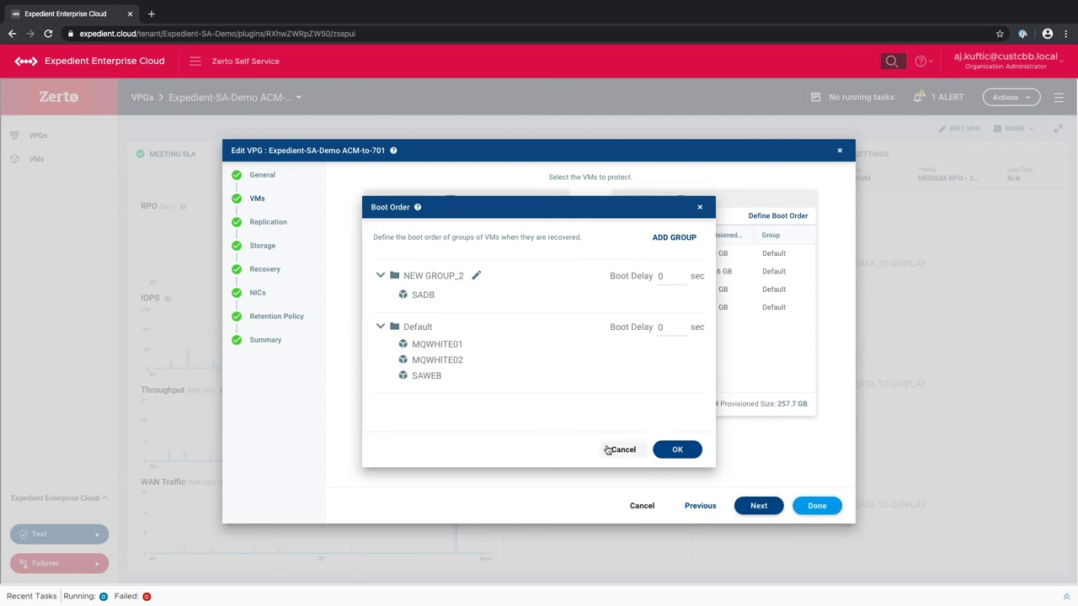
left_click(673, 236)
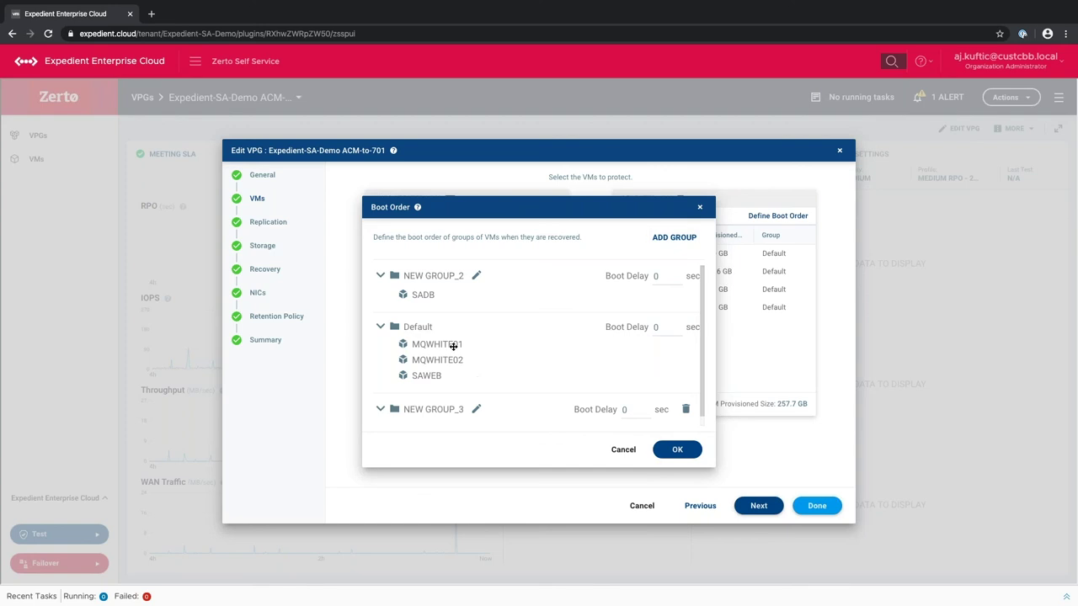
left_click_drag(431, 375, 437, 425)
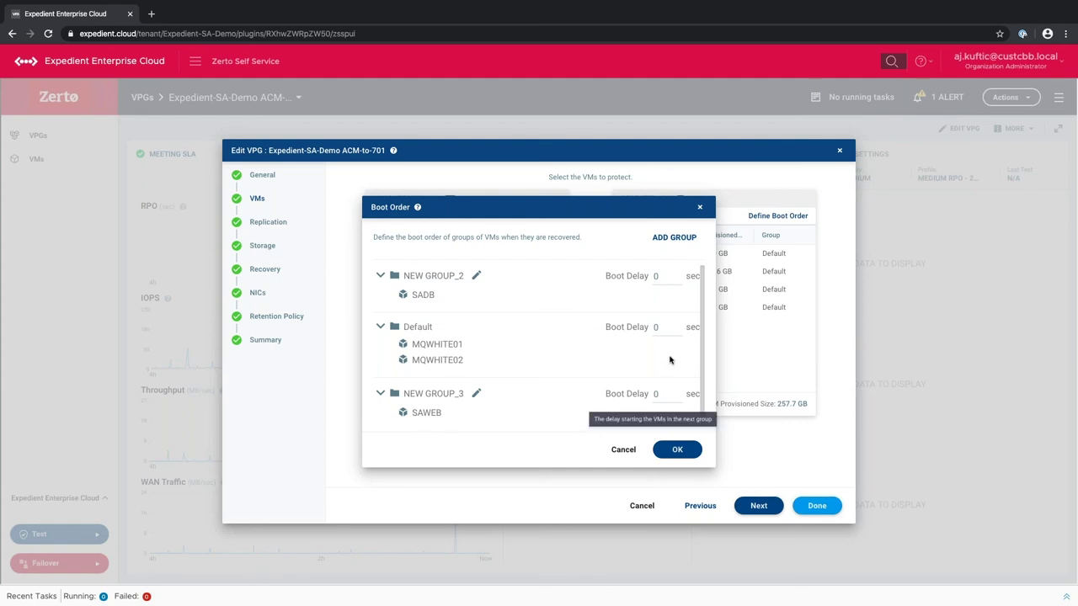
mouse_move(640, 330)
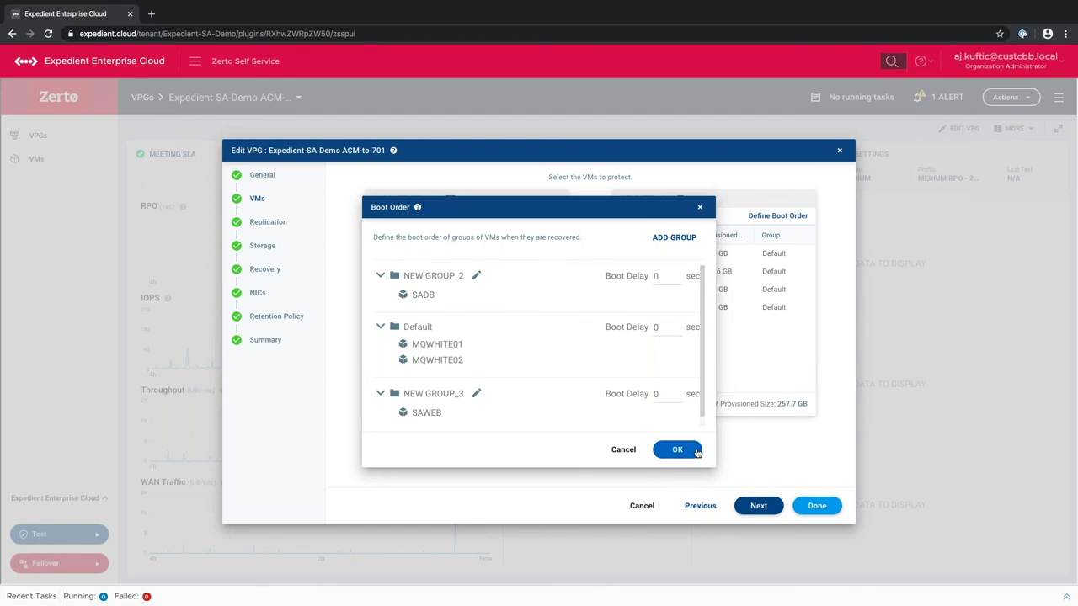
left_click(624, 449)
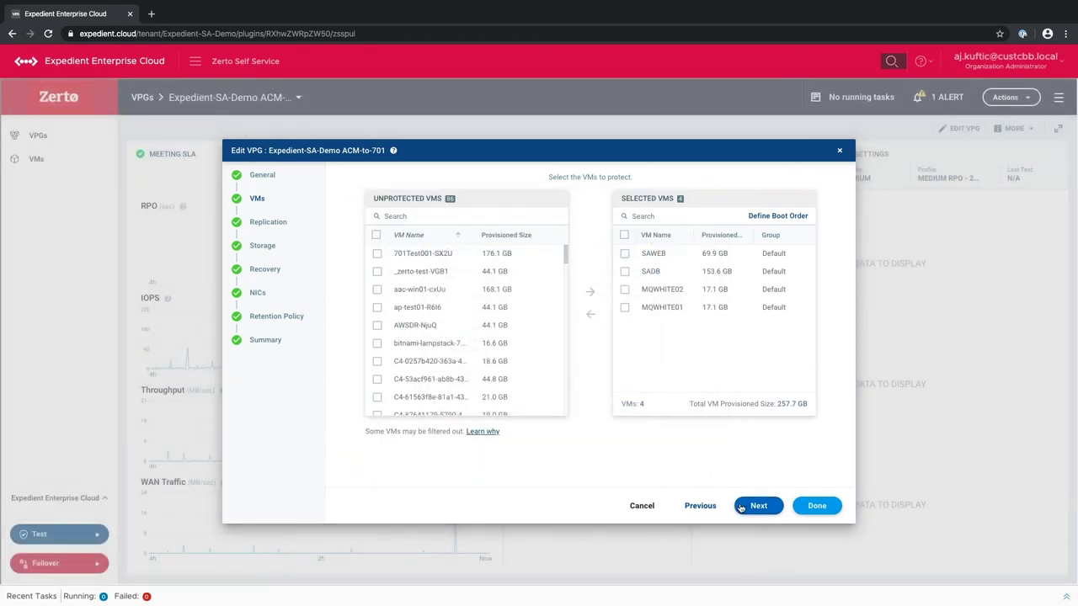
Go to the replication settings and review the default recovery host choices and the service profile setting.
left_click(741, 507)
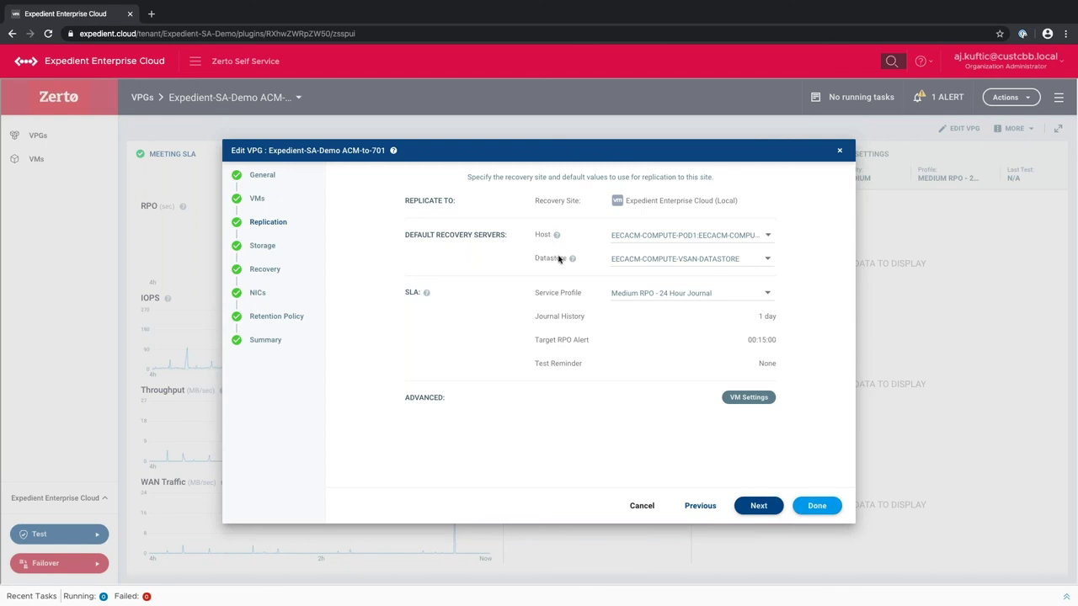
left_click(690, 237)
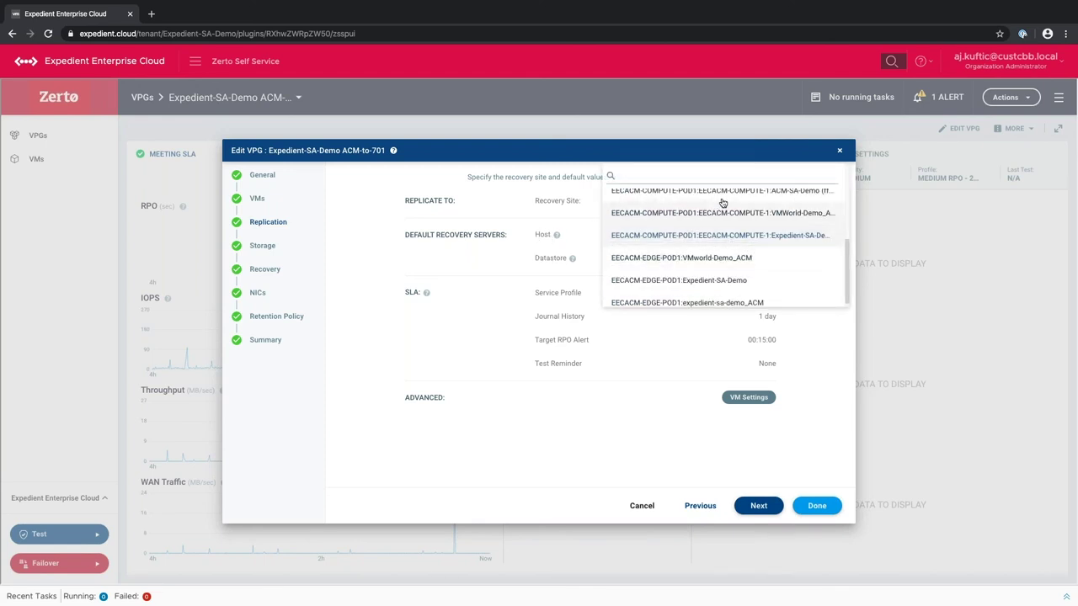
left_click(533, 244)
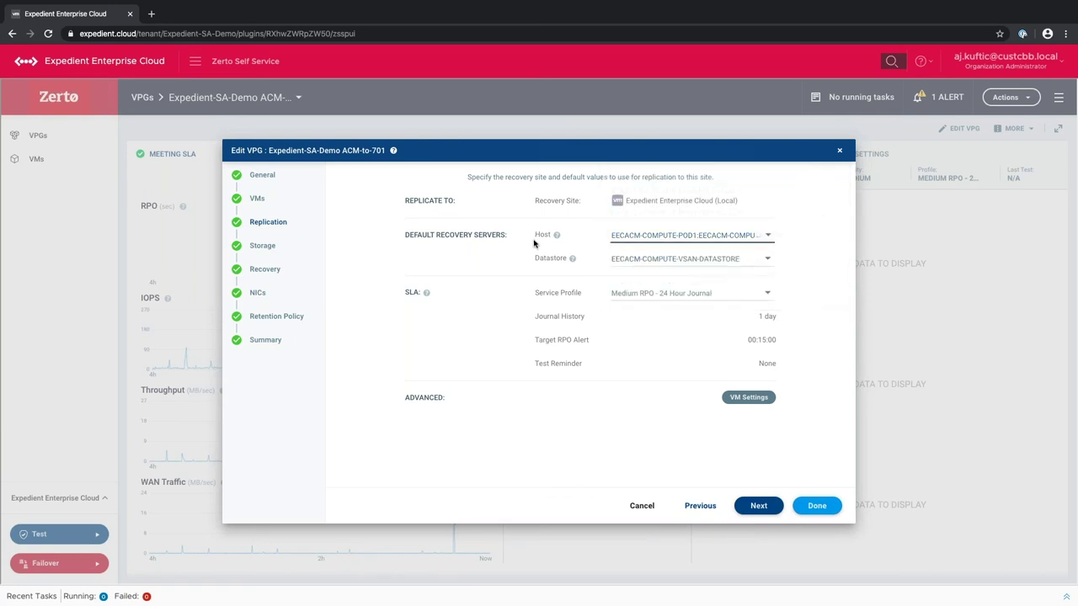
left_click(633, 293)
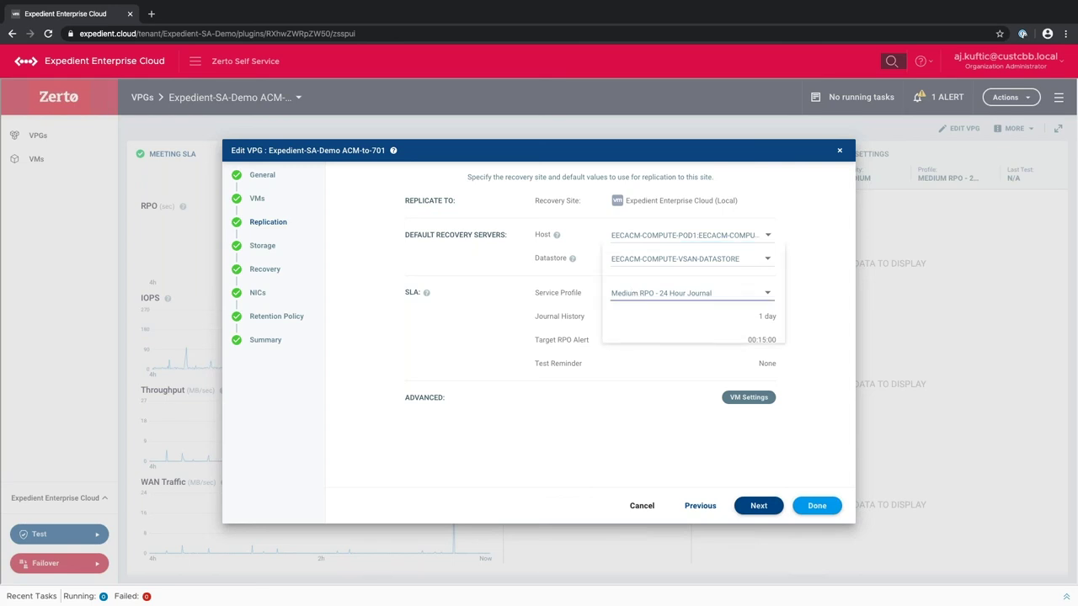
left_click(570, 293)
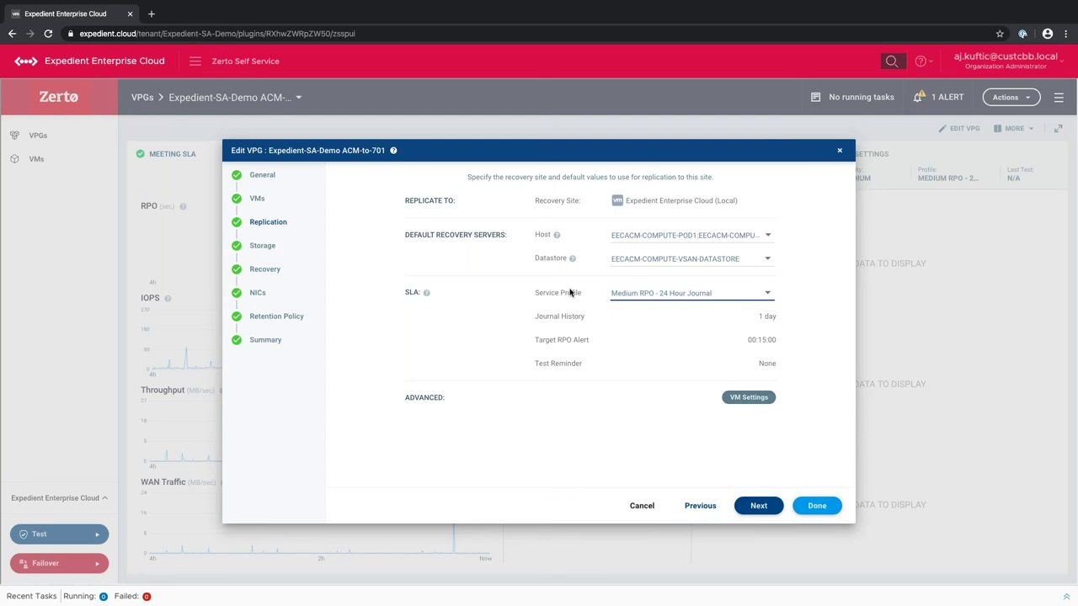
Switch the service profile to Custom, with a target RPO alert of 15 seconds and a journal history of 1 hour.
left_click(753, 350)
left_click(741, 294)
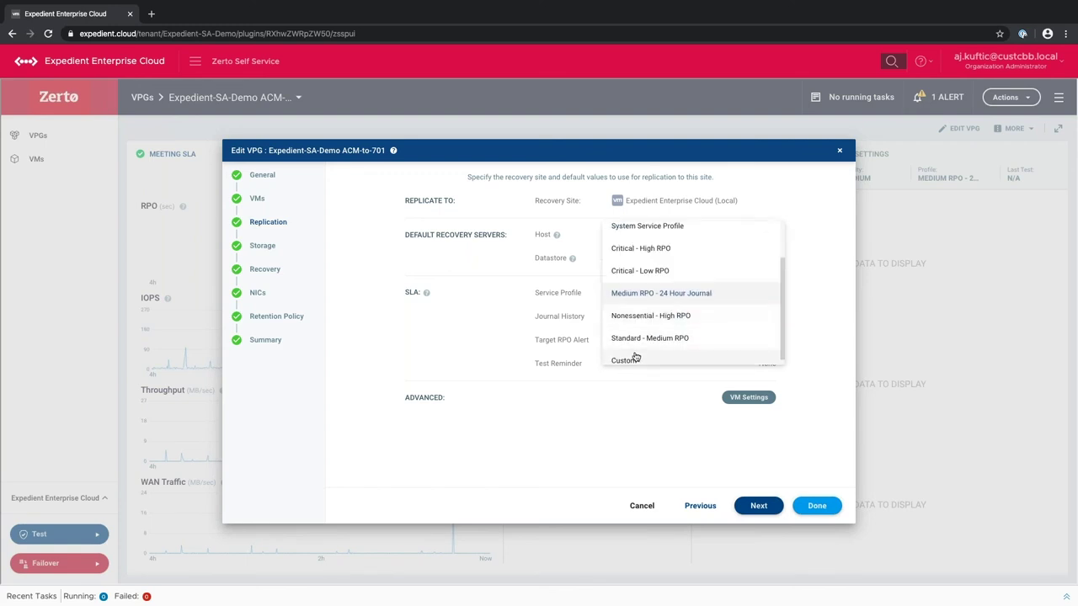
left_click(627, 354)
left_click(665, 340)
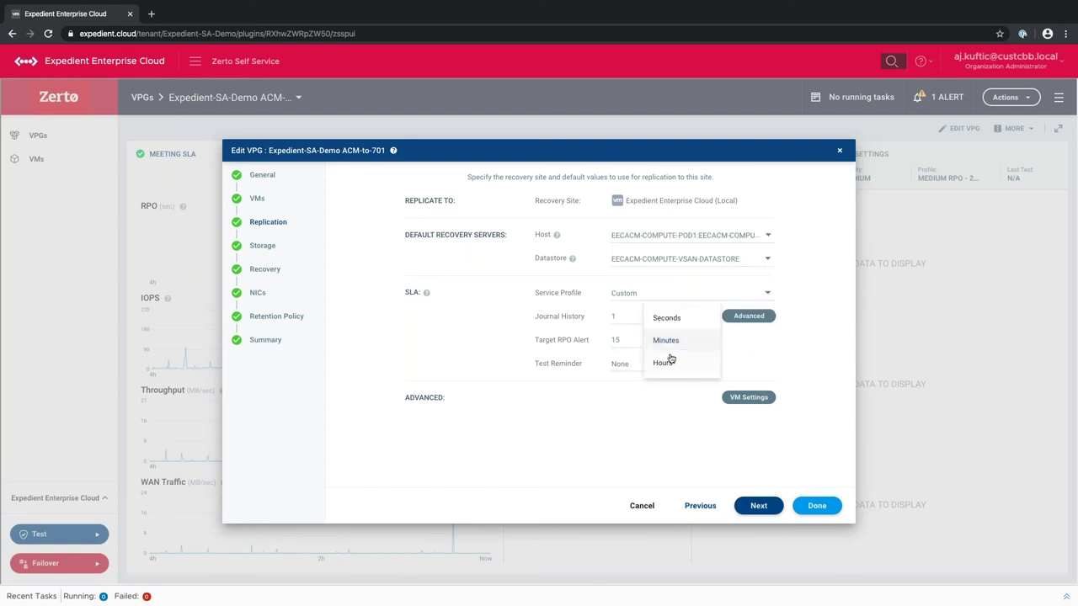
left_click(673, 317)
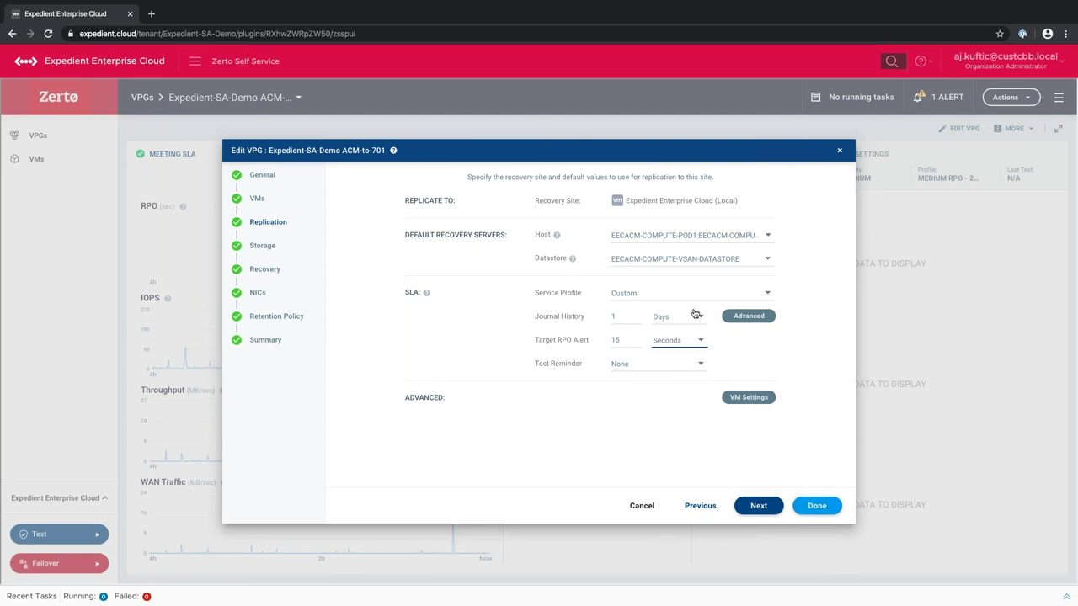
left_click(663, 318)
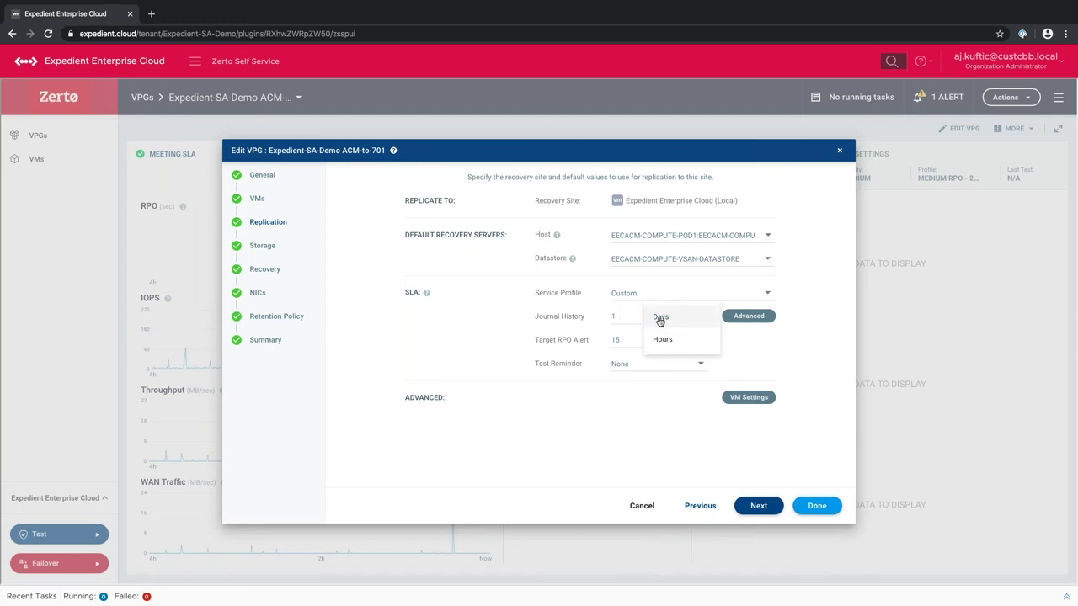
left_click(659, 337)
Examine the advanced per-VM replication settings without changing them and return to the replication page.
left_click(731, 400)
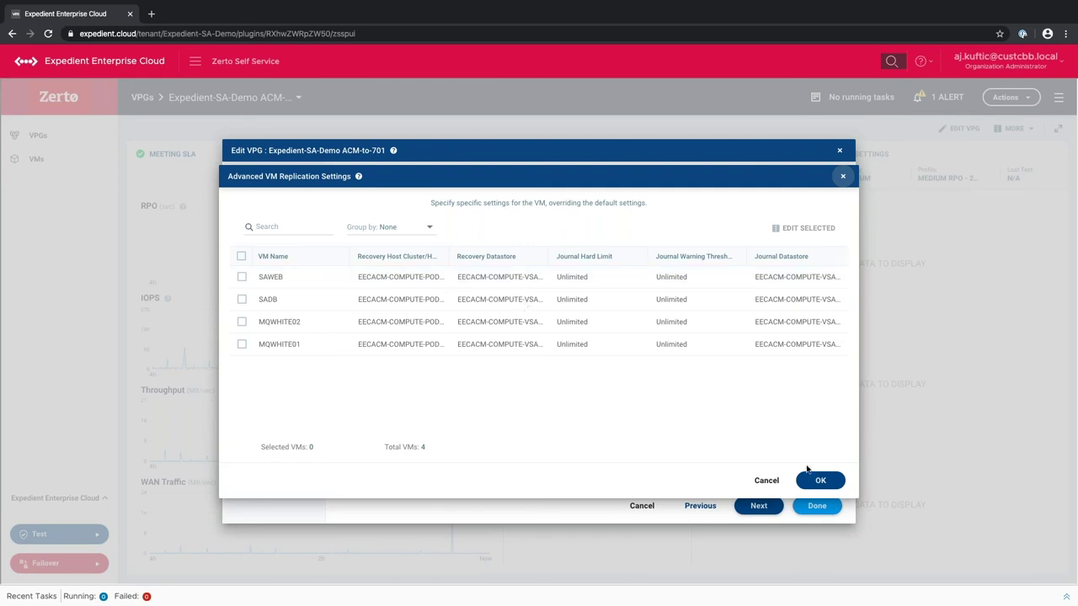
left_click(768, 484)
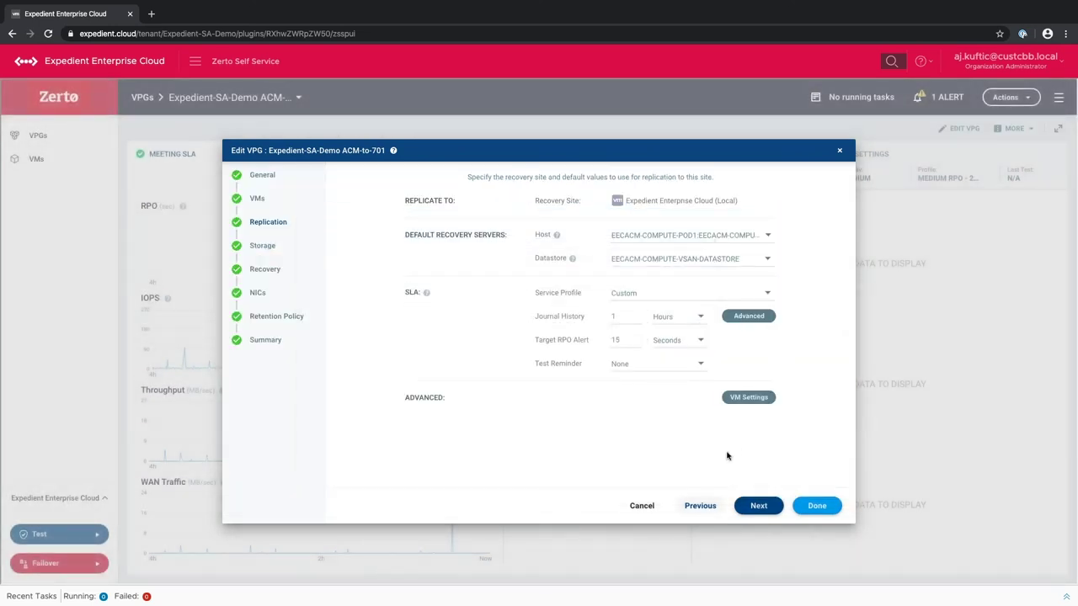
left_click(699, 505)
left_click(760, 507)
Set the protection group's service profile back to Medium RPO - 24 Hour Journal and accept the journal size warning.
left_click(709, 300)
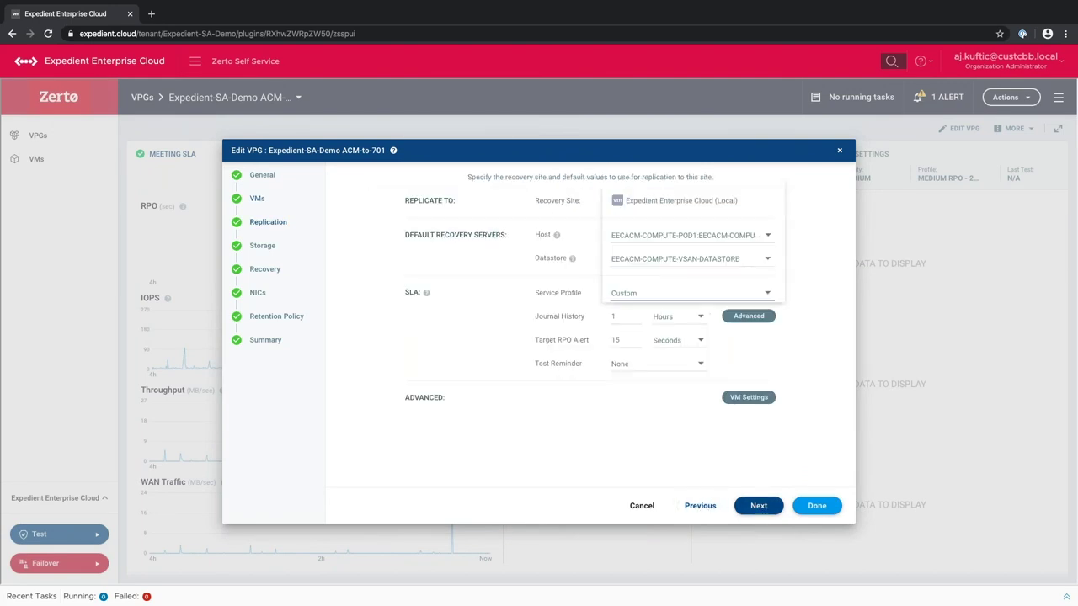
left_click(692, 228)
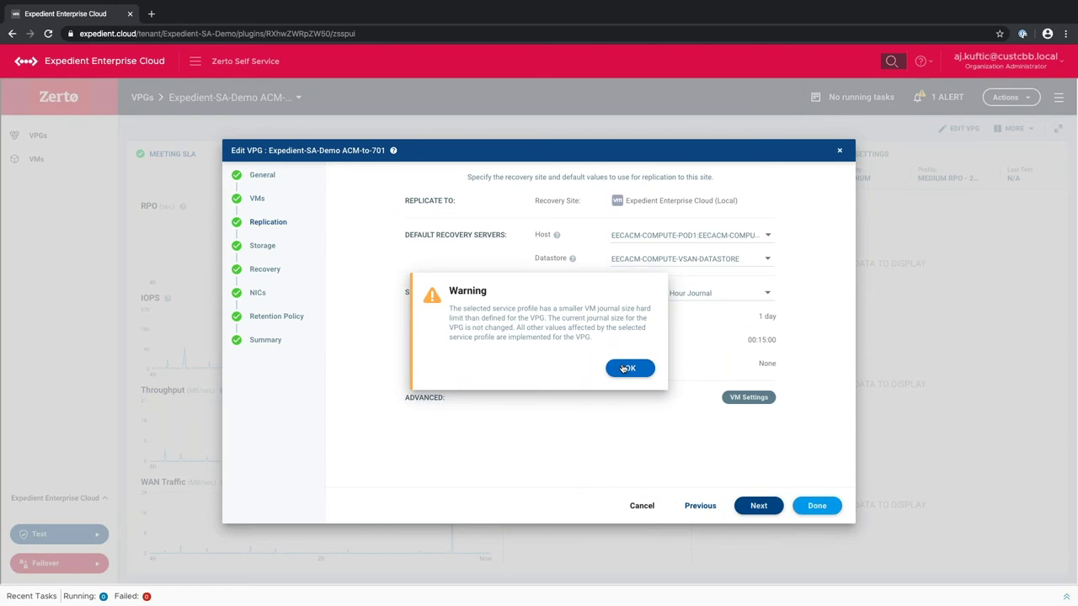
left_click(625, 368)
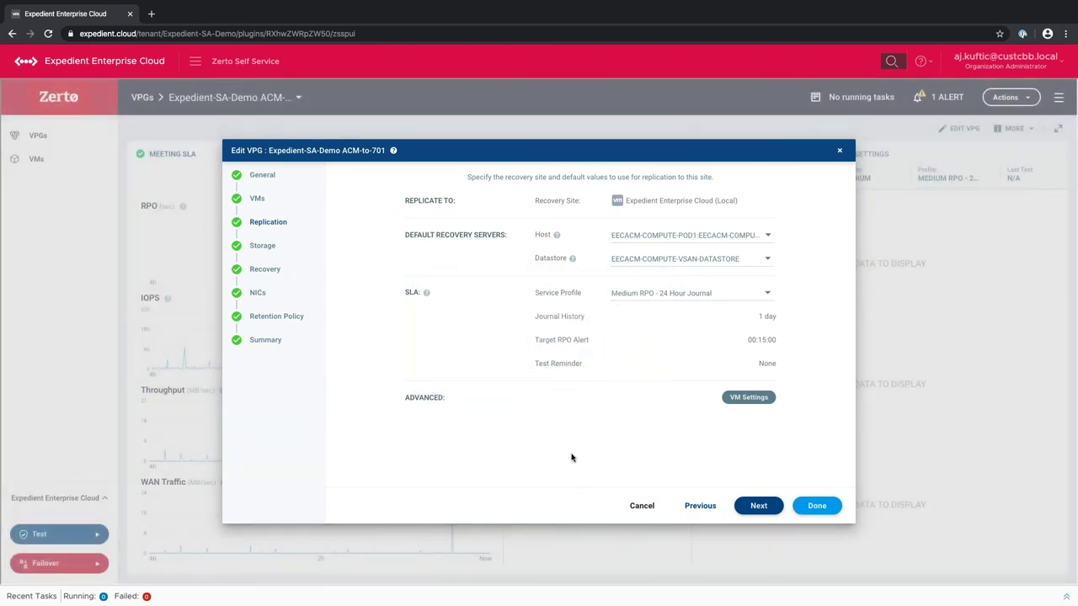
Review the group's storage provisioning and default recovery network settings, and go on to the NIC details.
left_click(756, 510)
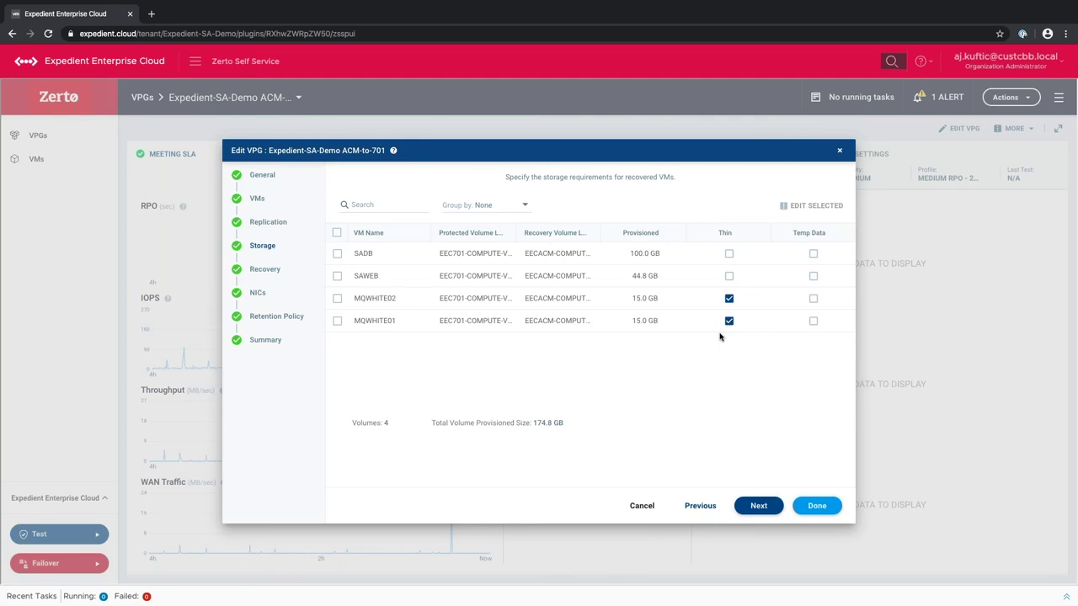
left_click(747, 505)
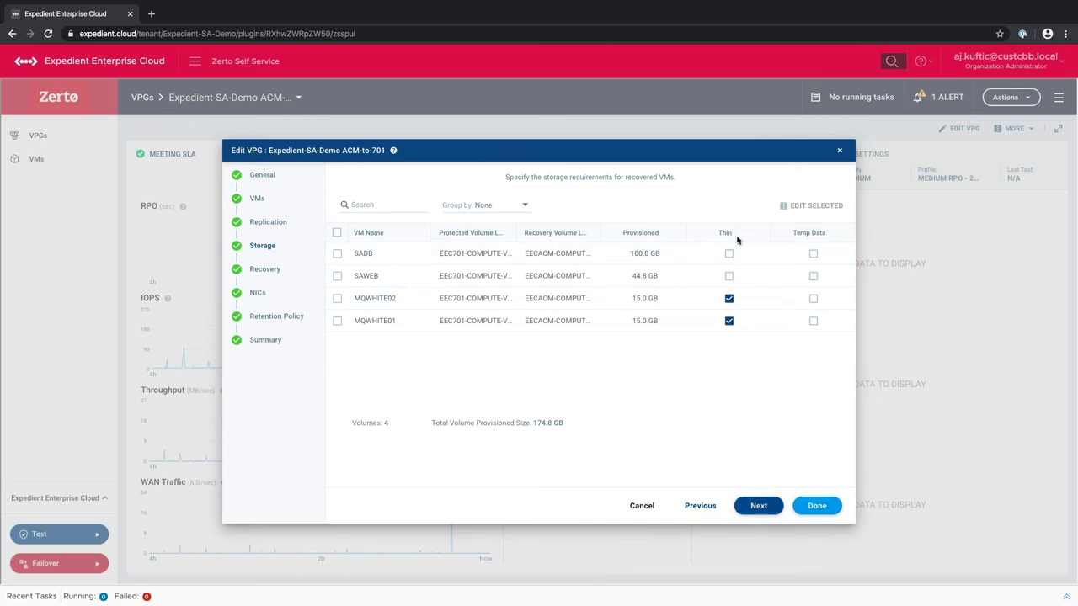
left_click(759, 506)
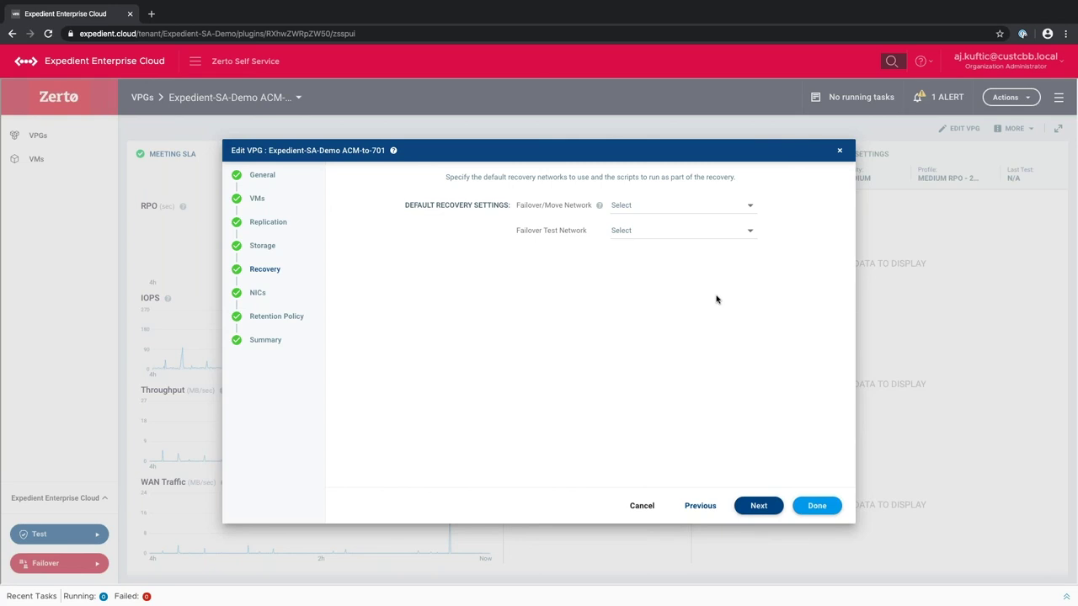
left_click(752, 504)
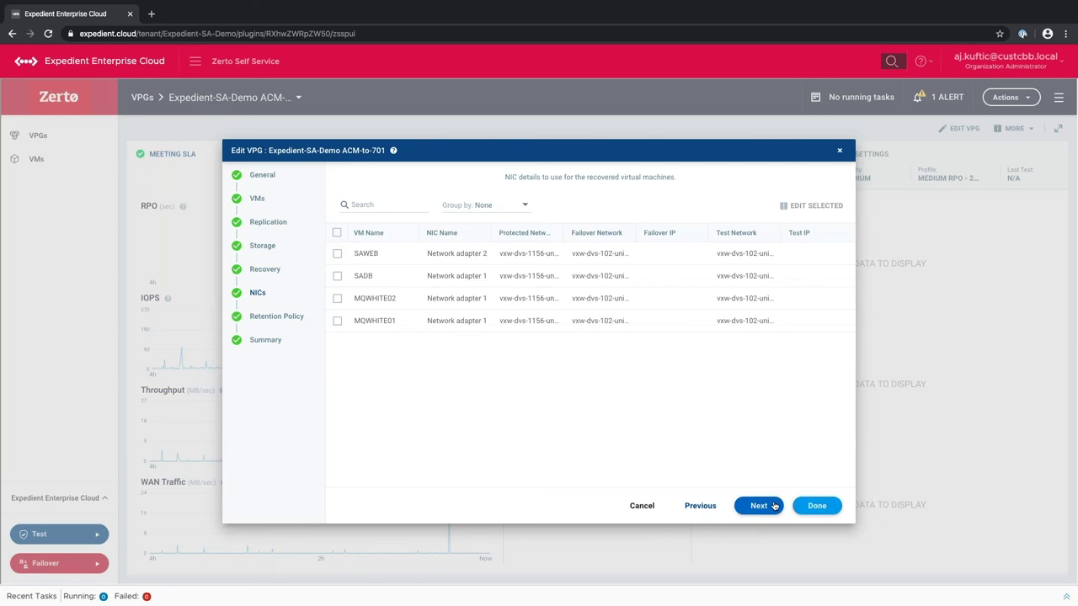
Try a static failover IP configuration for SAWEB's network adapter, leaving the address fields blank and discarding the change.
left_click(704, 258)
left_click(644, 261)
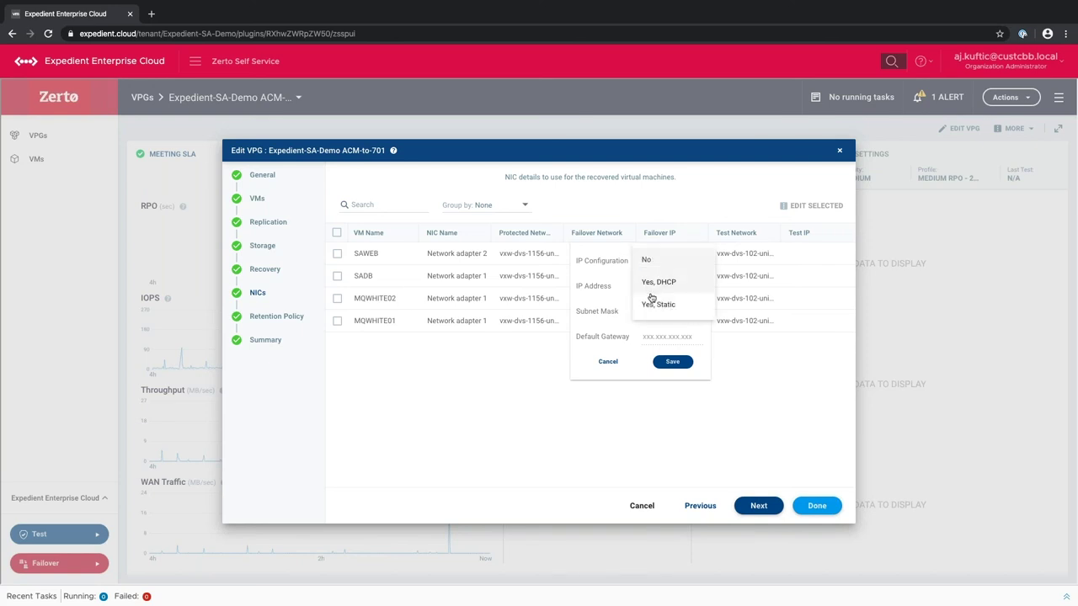
left_click(657, 304)
left_click(659, 286)
left_click(653, 312)
left_click(648, 337)
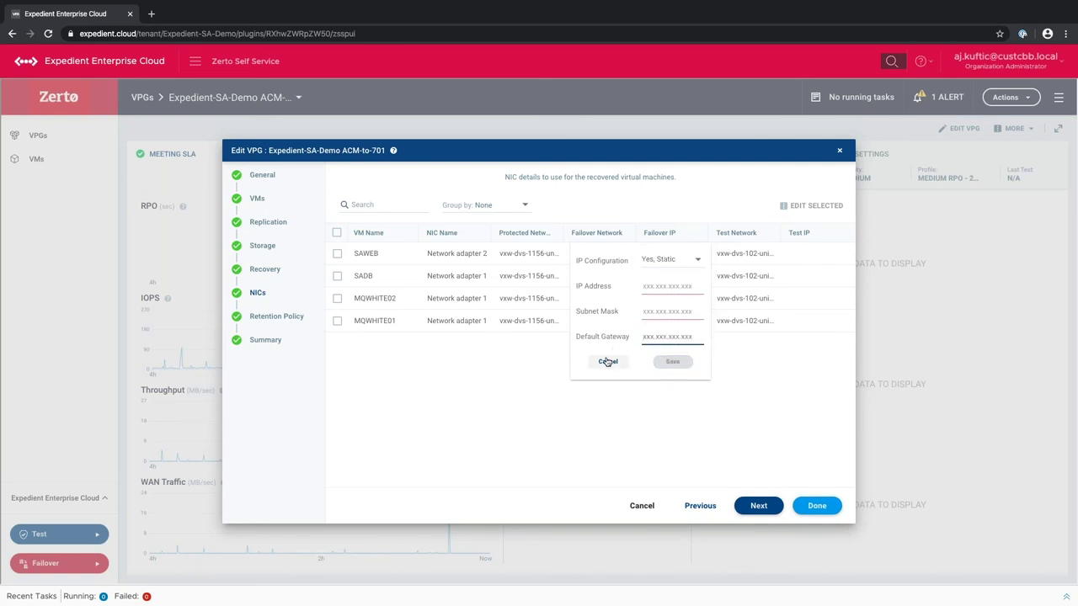
left_click(607, 362)
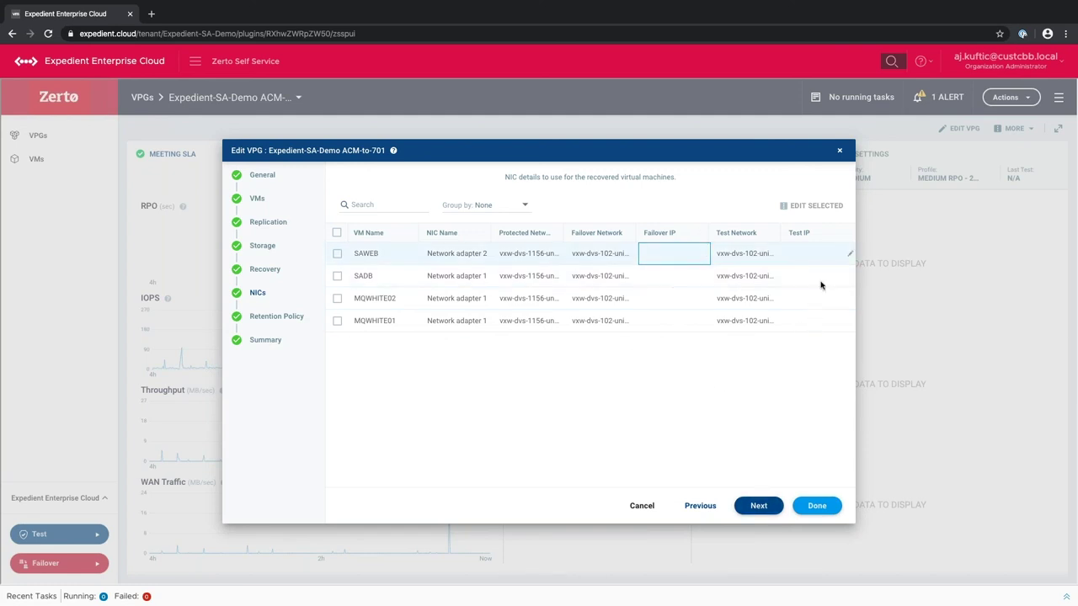
Review the retention policy and the protection group summary, and close the group's editor without saving.
left_click(752, 506)
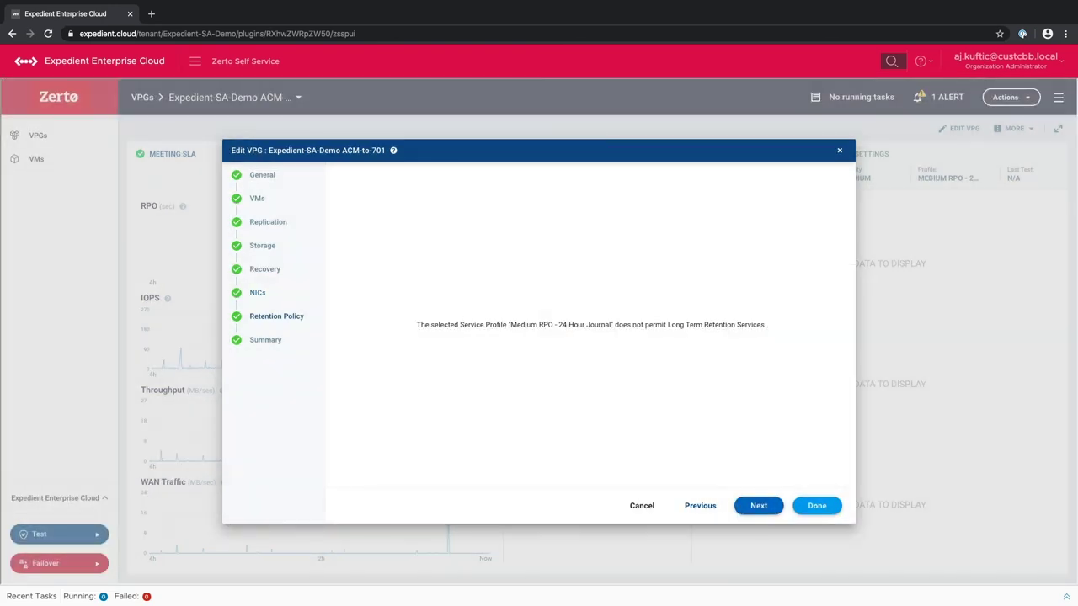
left_click(752, 506)
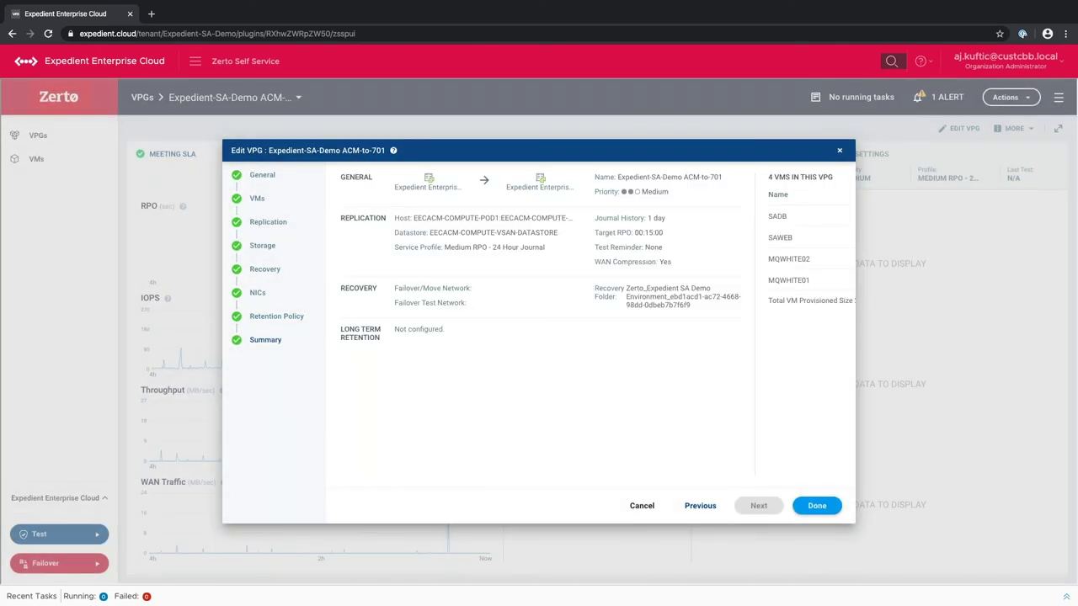
left_click(643, 507)
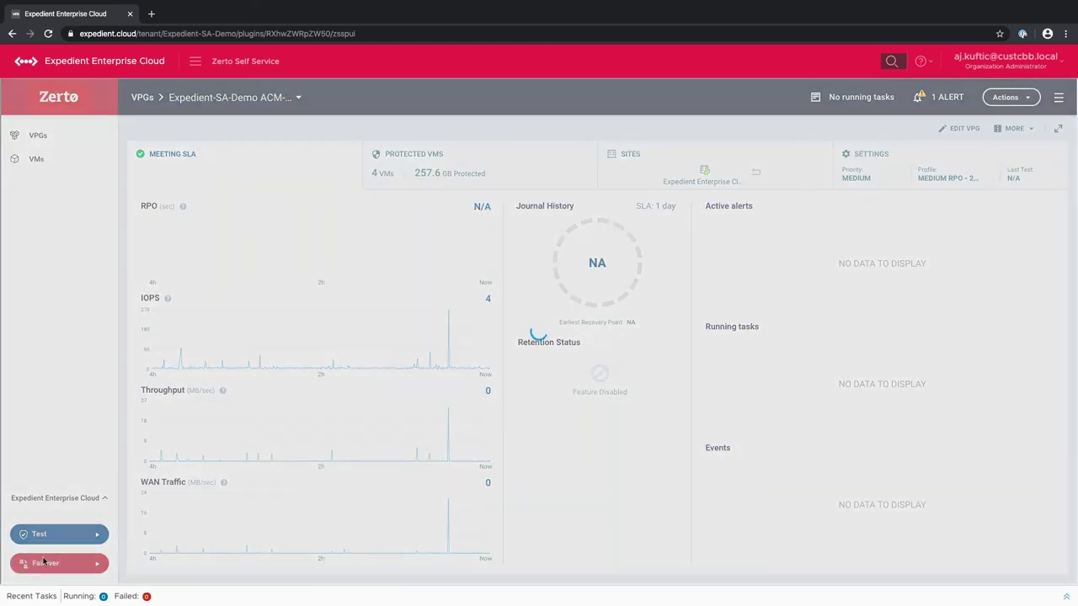
Start a live failover of Expedient-SA-Demo ACM-to-701 and try excluding SADB from its VMs, discarding the selection change.
left_click(48, 560)
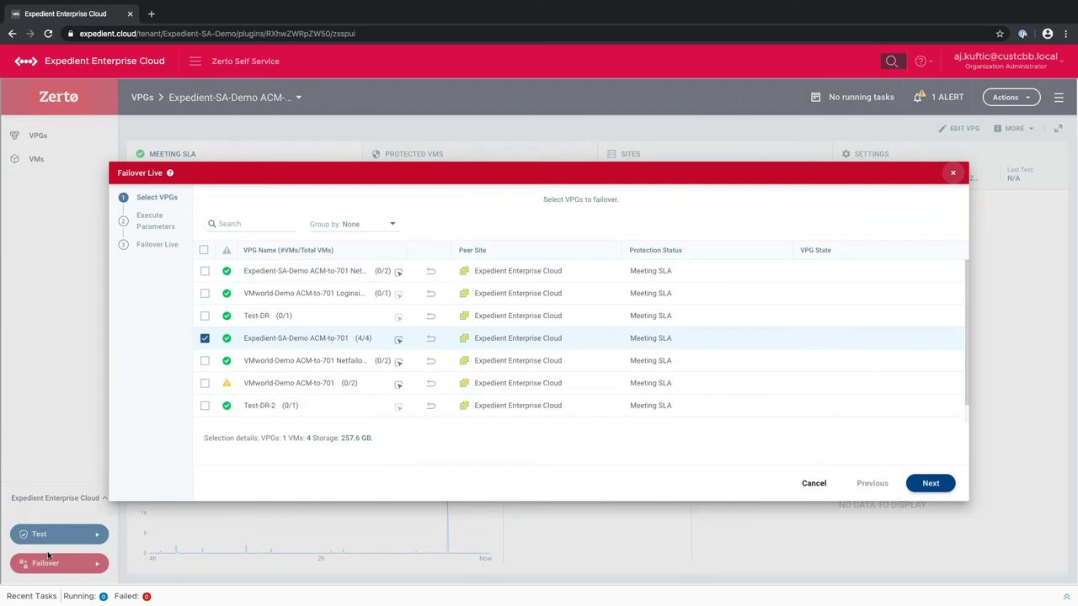
left_click(398, 341)
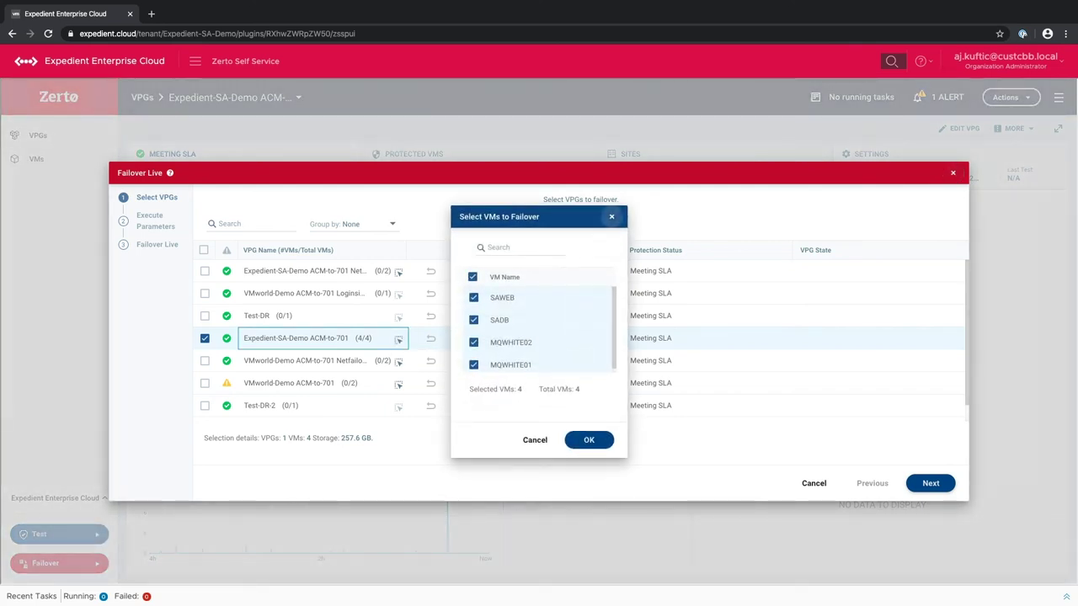
left_click(474, 320)
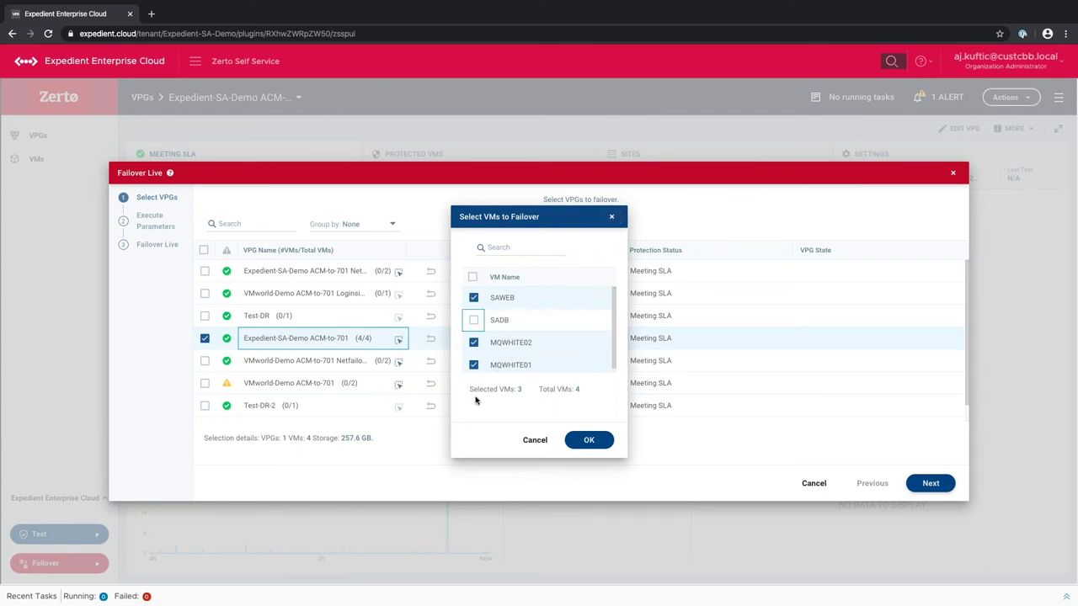
left_click(533, 441)
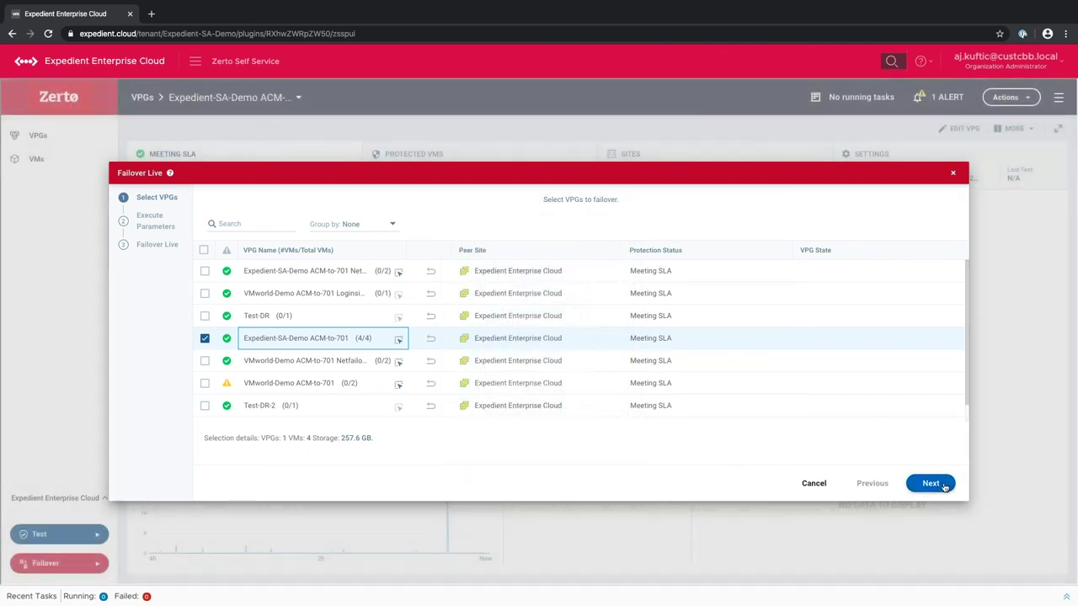
Go to the failover execution parameters and try the February 25, 2020 11:59:56 AM checkpoint, discarding the choice.
left_click(942, 485)
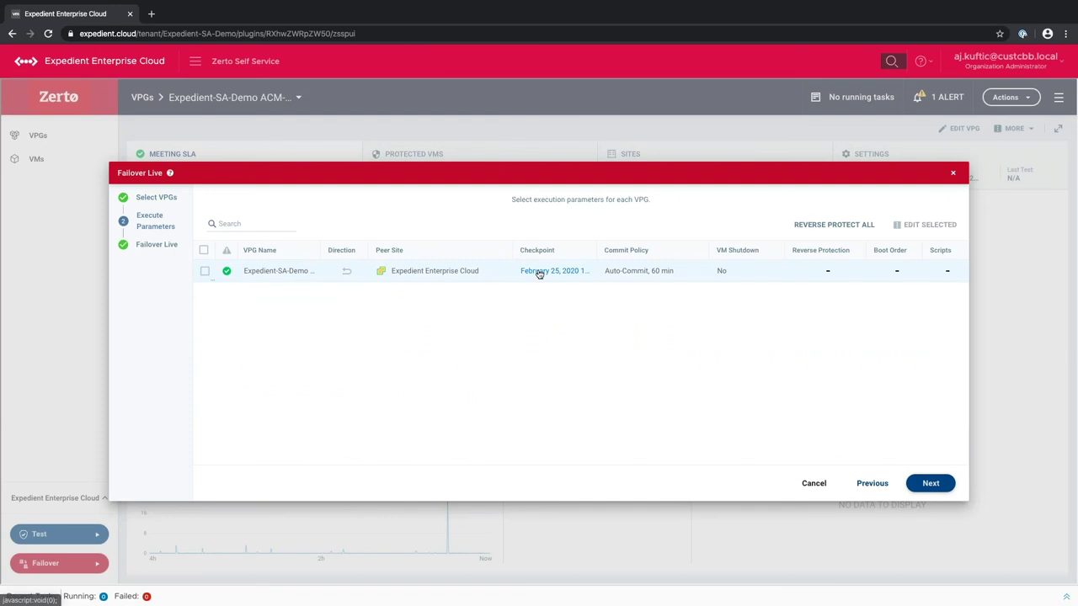
left_click(539, 272)
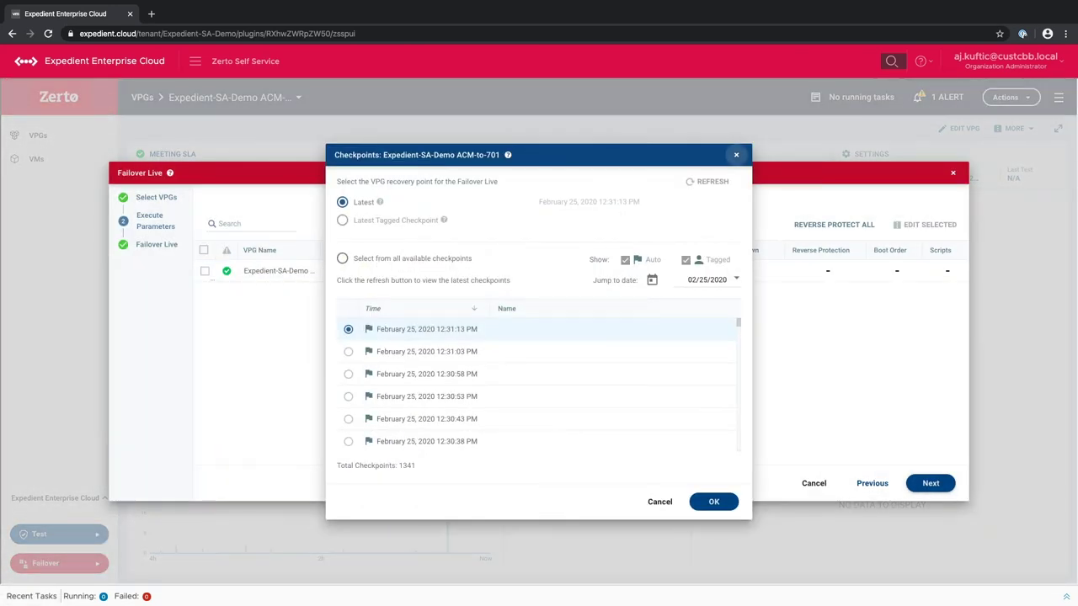
scroll(457, 380, "down", 12)
scroll(457, 383, "down", 20)
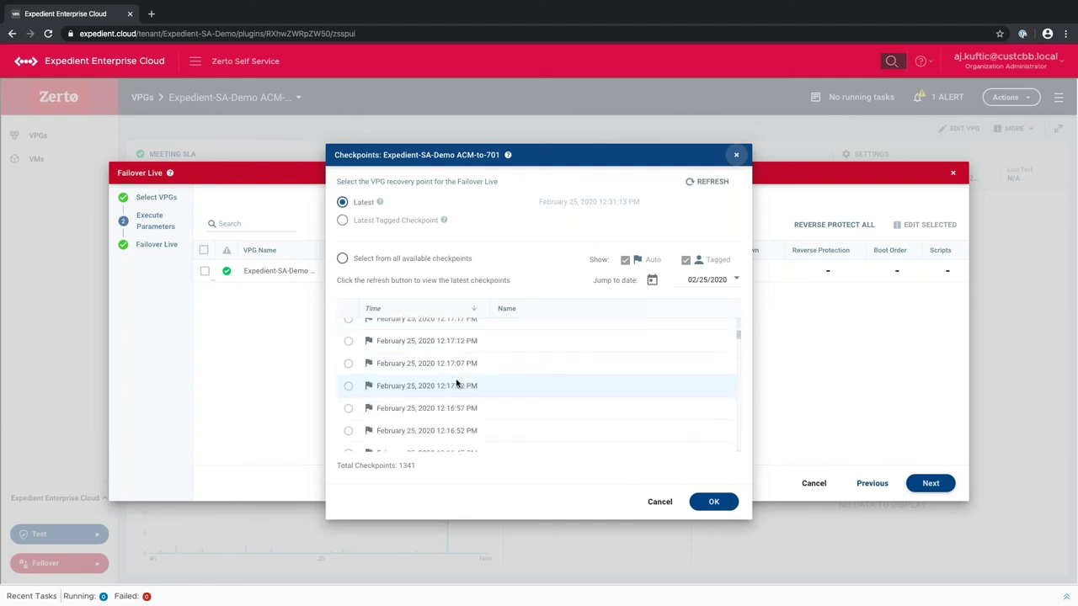
scroll(456, 387, "down", 5)
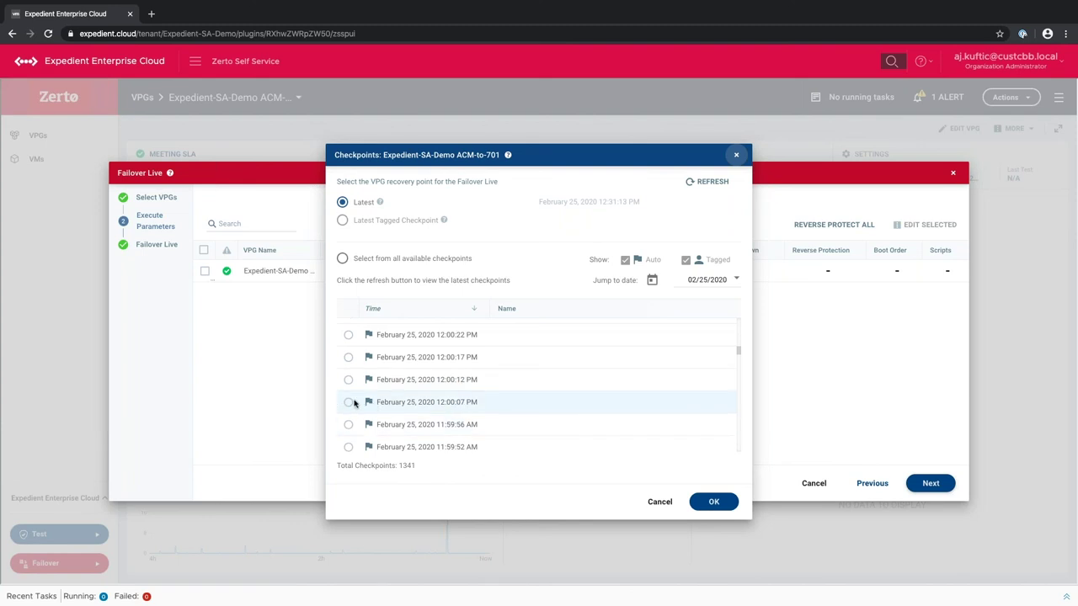
left_click(348, 424)
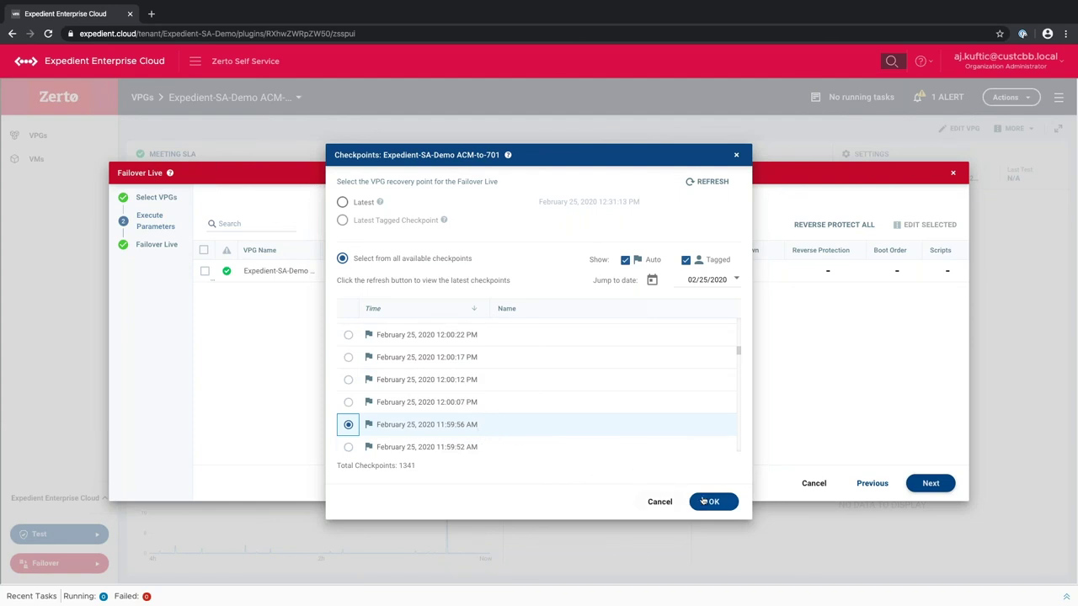
left_click(661, 501)
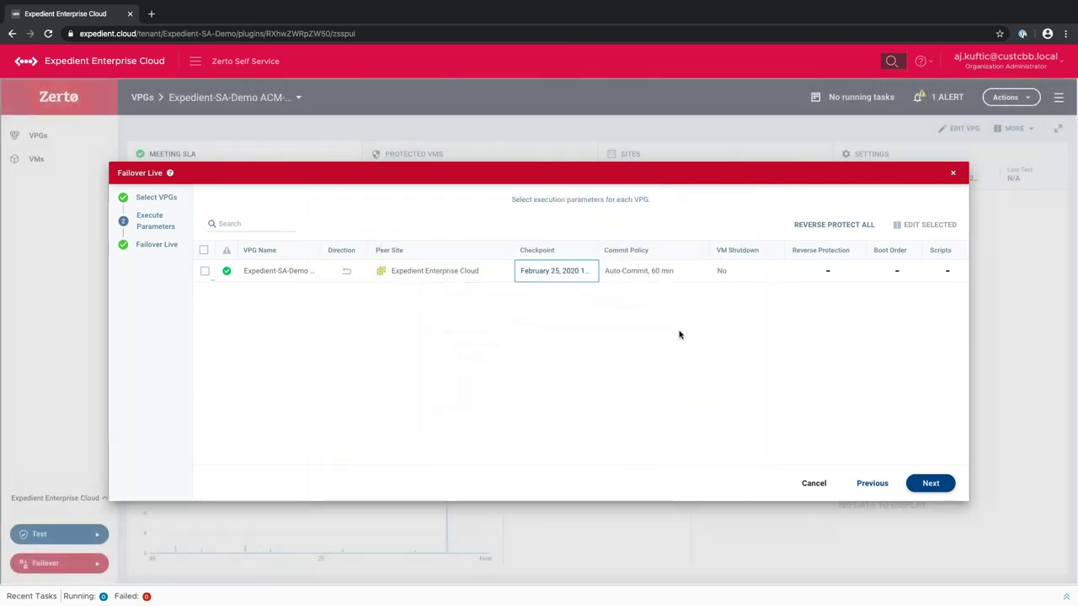
Review the commit policy choices for the failover, keeping Auto-Commit with 60 minutes.
left_click(631, 273)
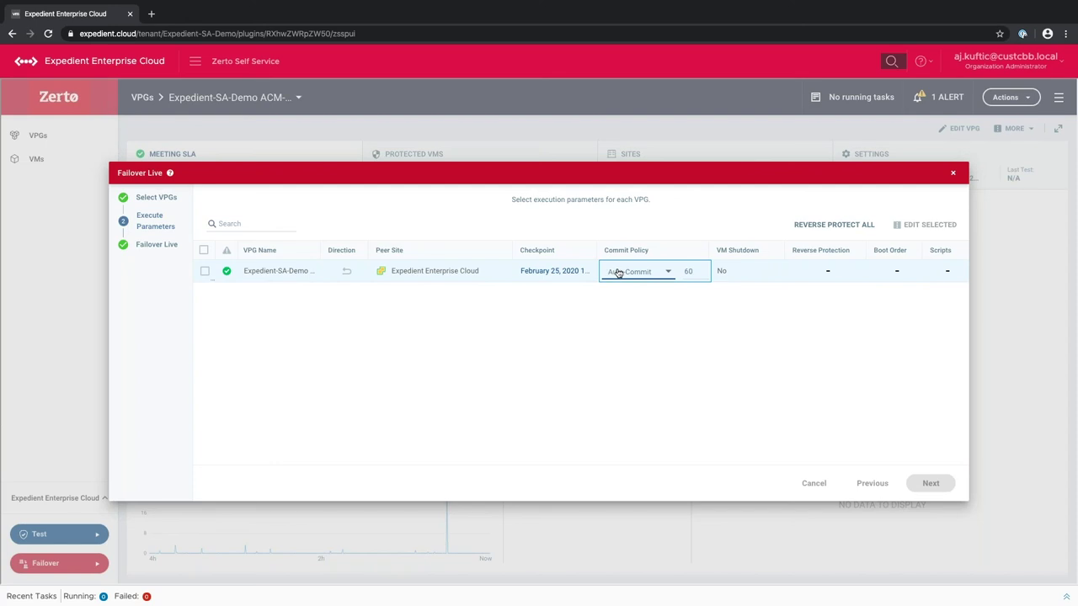
left_click(623, 272)
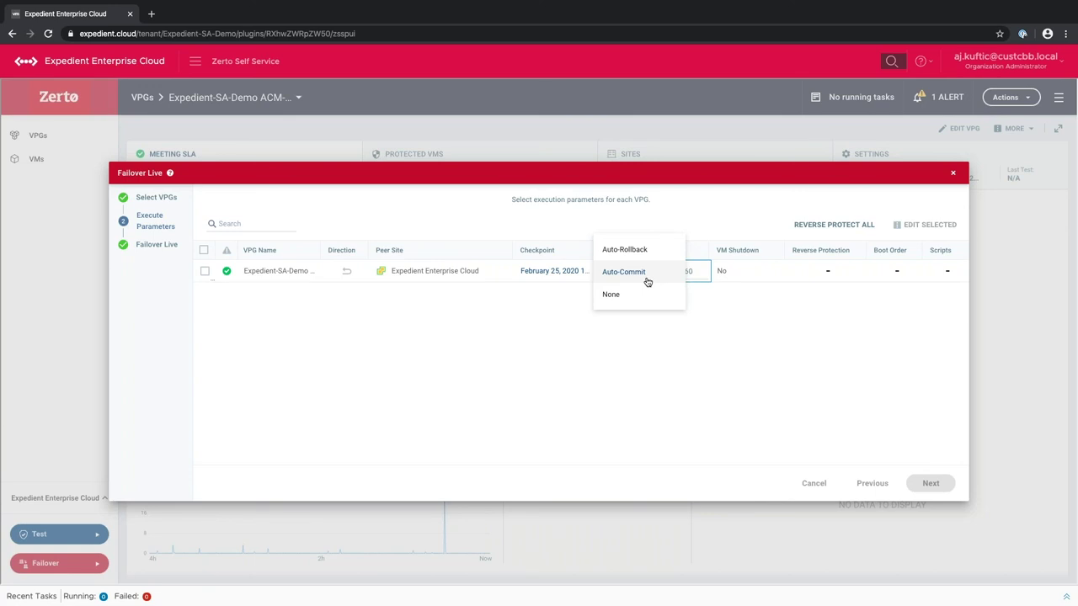
left_click(662, 360)
Try enabling reverse protection for the protection group, and cancel the live failover without running it.
left_click(826, 271)
left_click(826, 271)
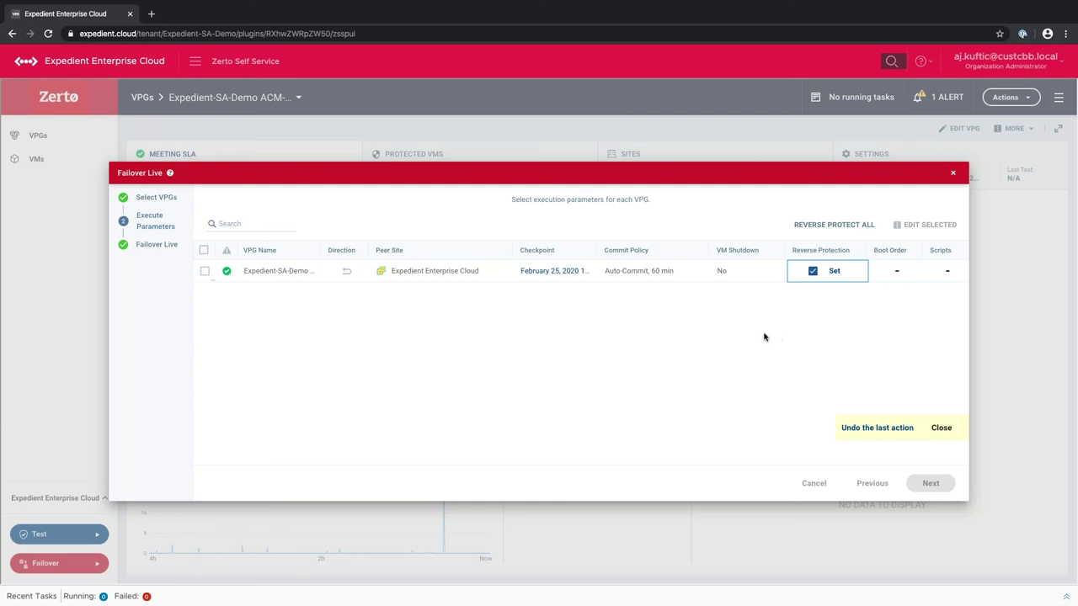
left_click(941, 428)
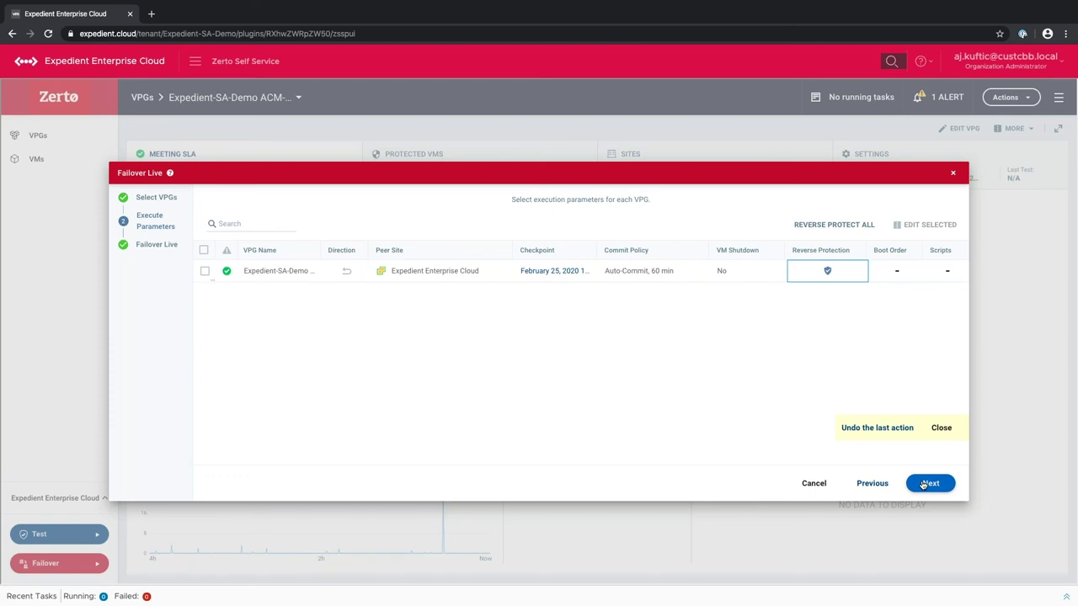
left_click(825, 485)
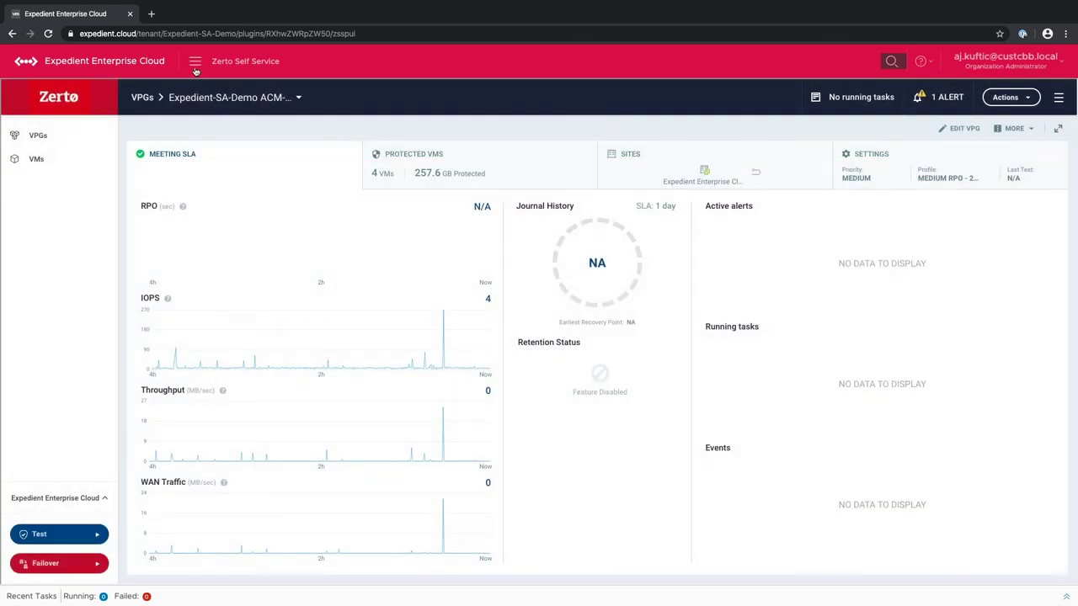
Open a new browser tab.
left_click(152, 14)
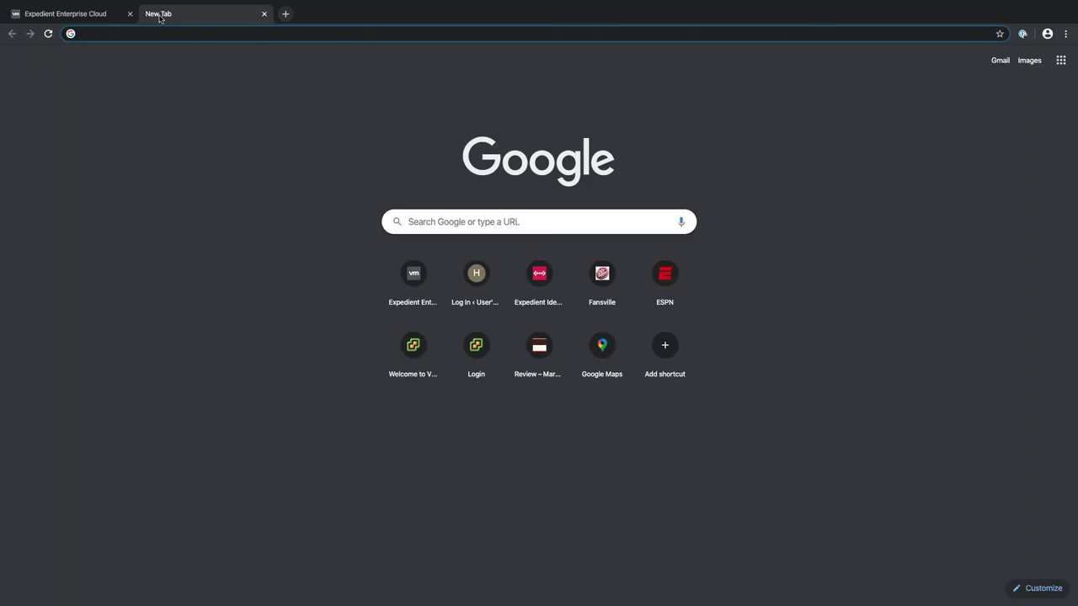